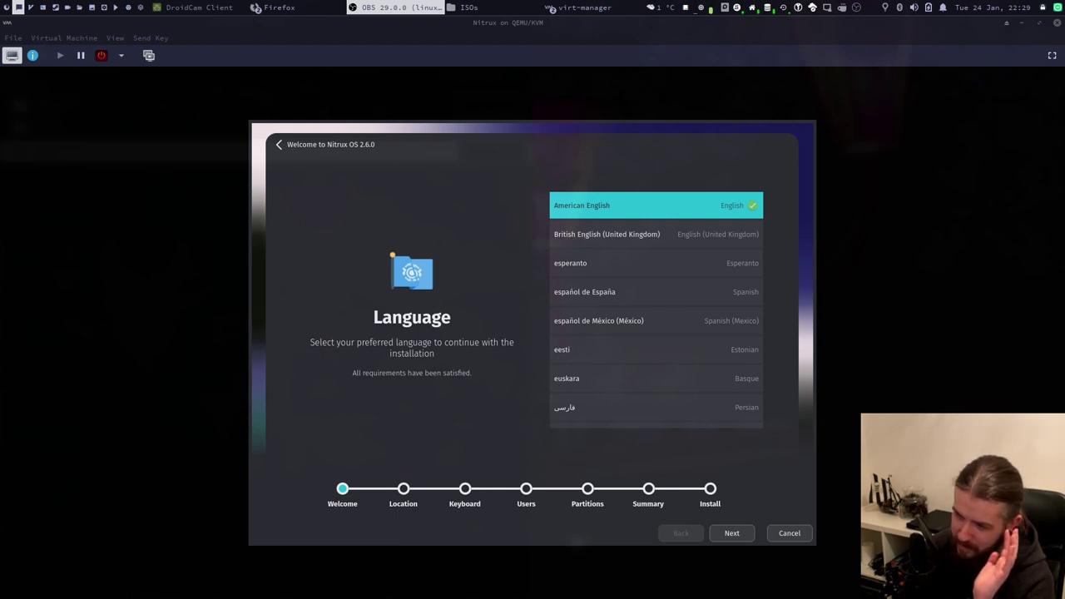
left_click(582, 8)
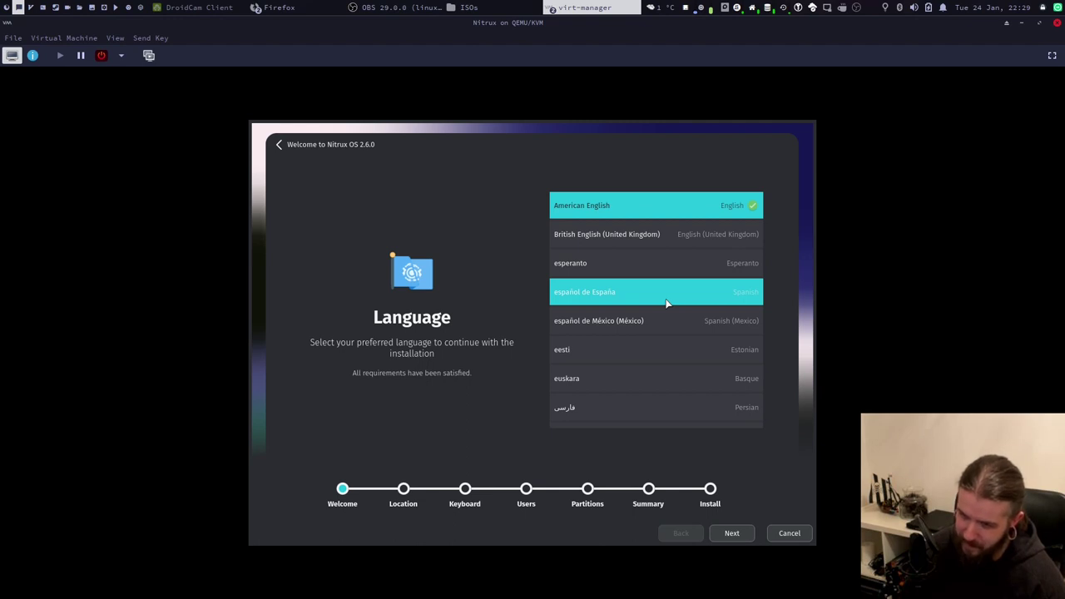
scroll(666, 303, "down", 1)
scroll(666, 303, "up", 3)
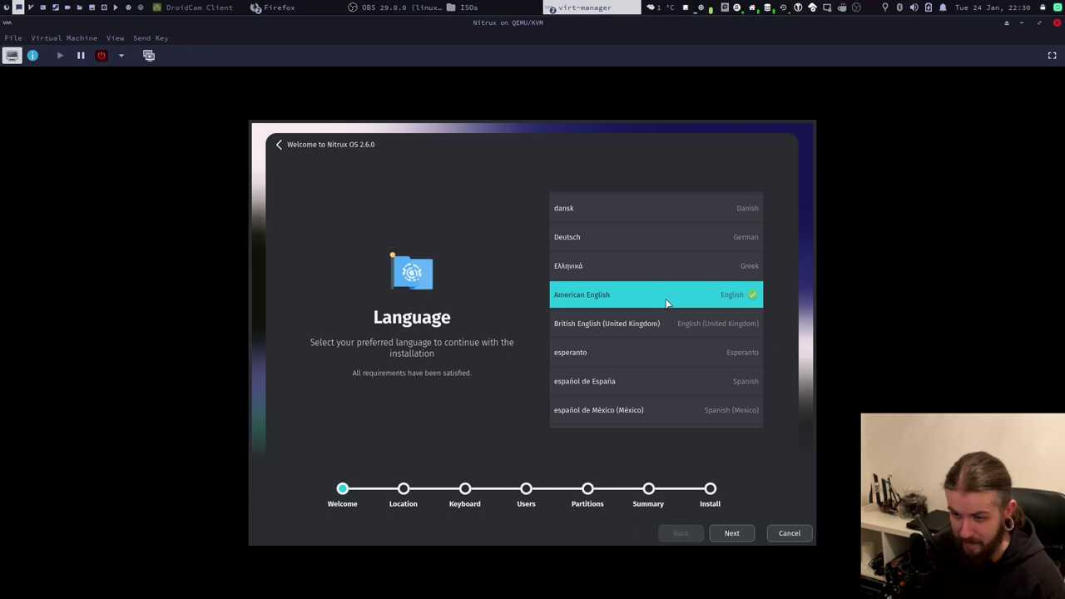
scroll(665, 303, "down", 4)
scroll(665, 303, "up", 9)
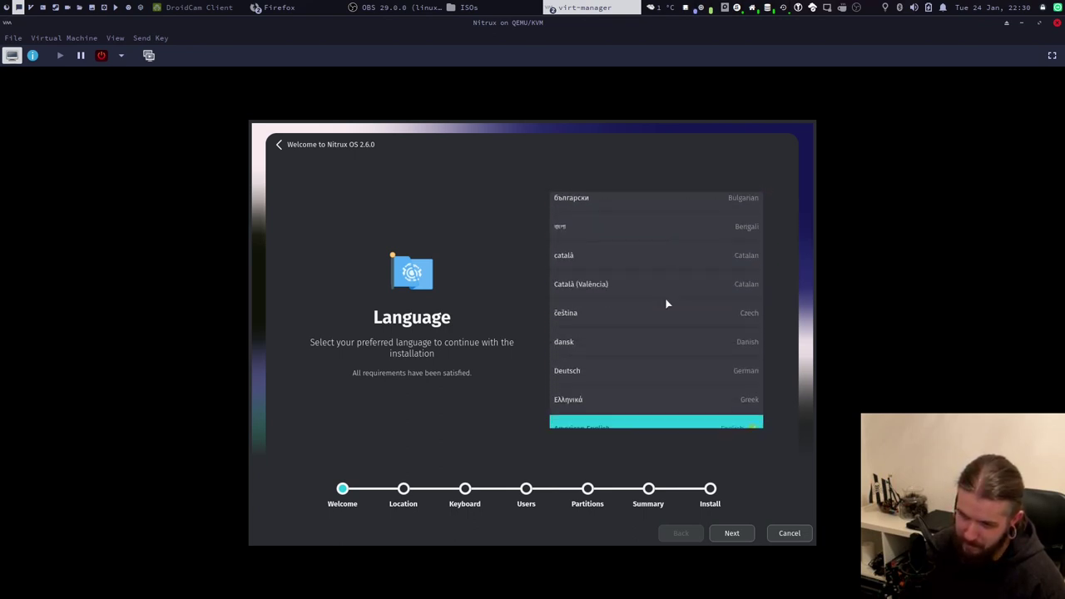
scroll(665, 303, "down", 3)
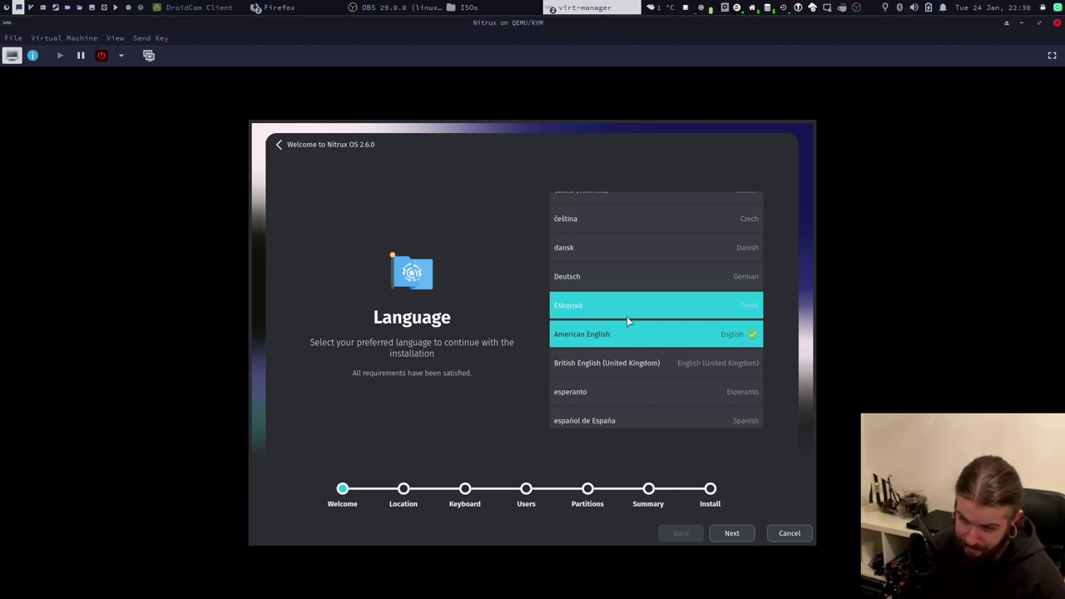
scroll(643, 318, "down", 5)
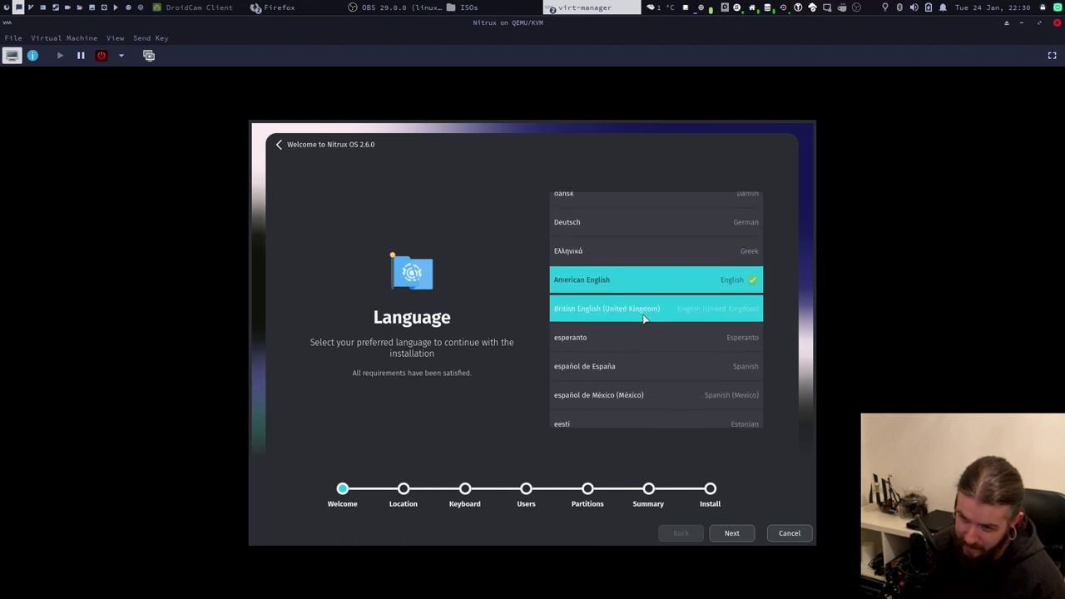
scroll(643, 319, "down", 15)
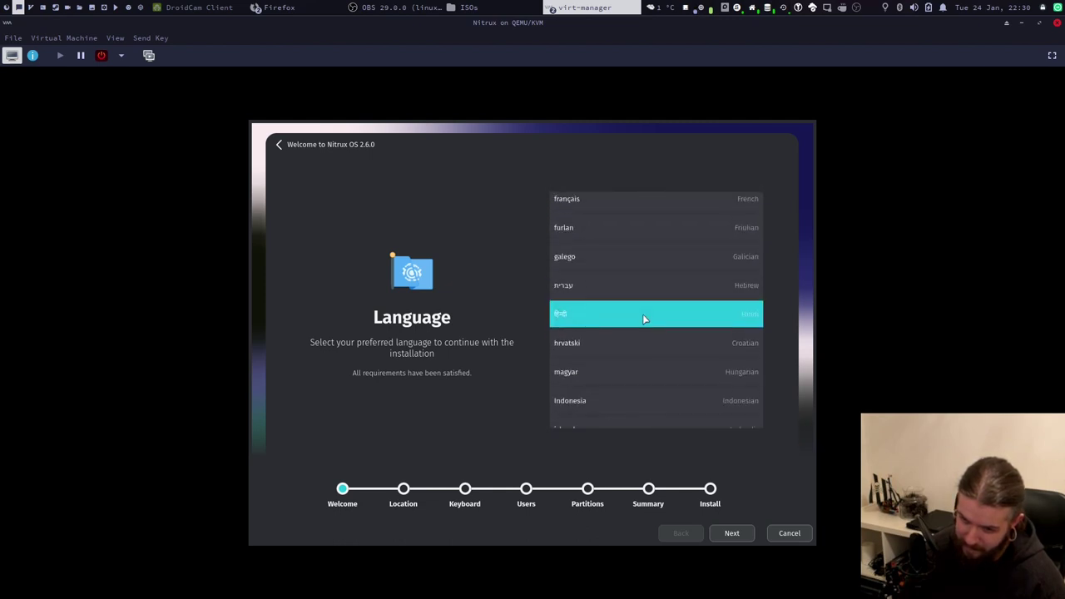
scroll(643, 318, "down", 10)
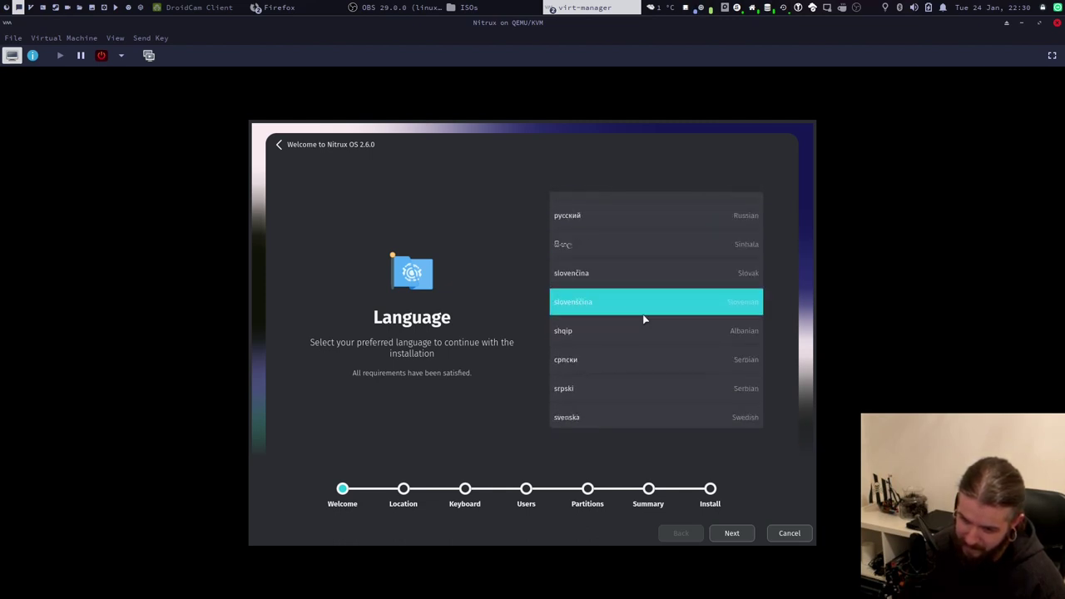
scroll(643, 319, "up", 5)
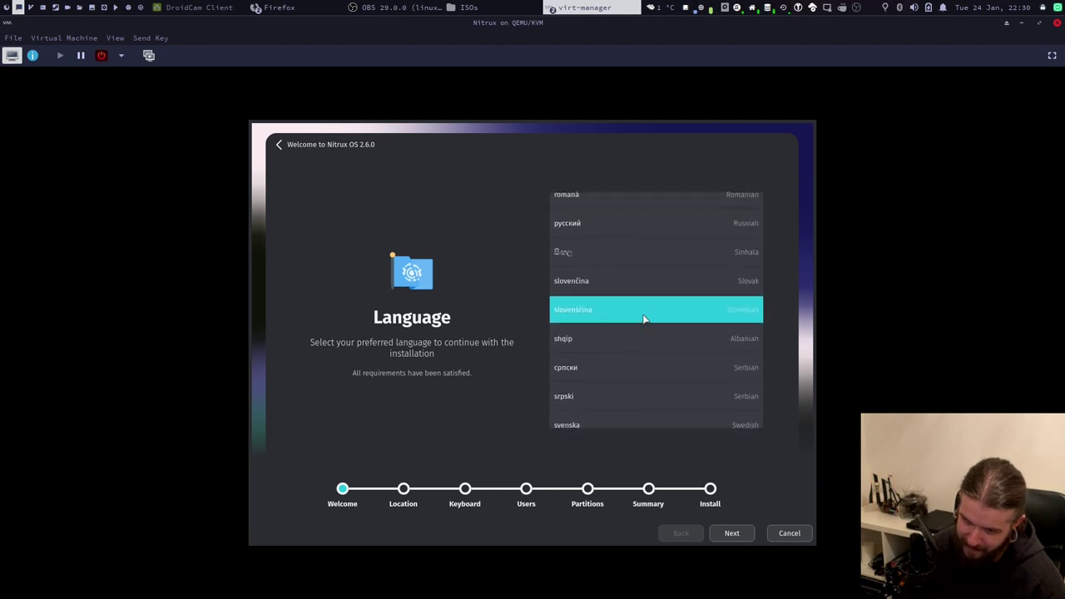
scroll(643, 319, "up", 1)
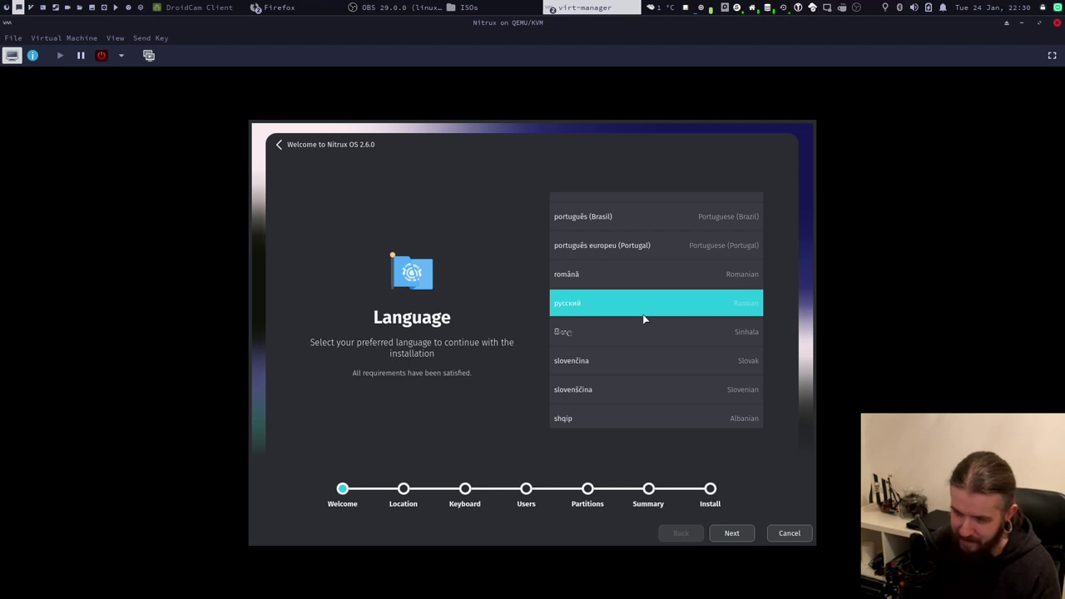
scroll(643, 319, "up", 10)
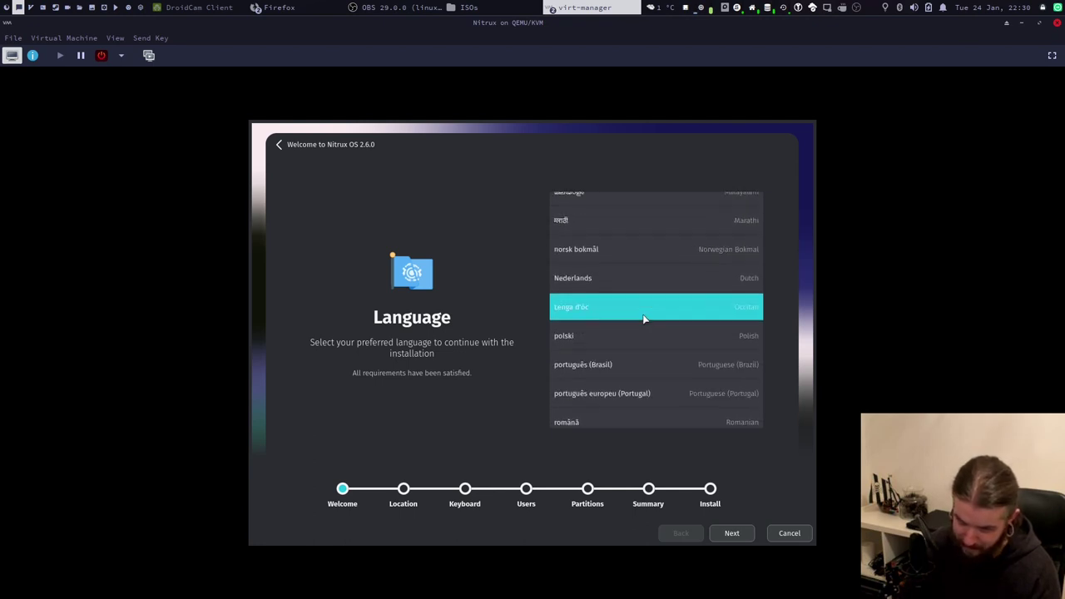
scroll(643, 319, "up", 5)
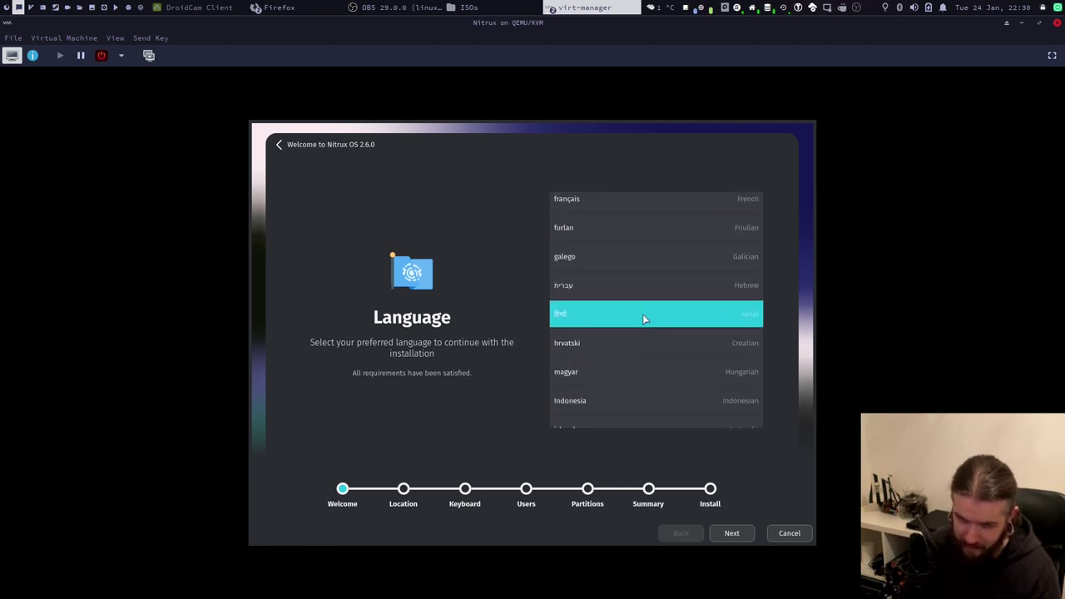
scroll(643, 319, "up", 5)
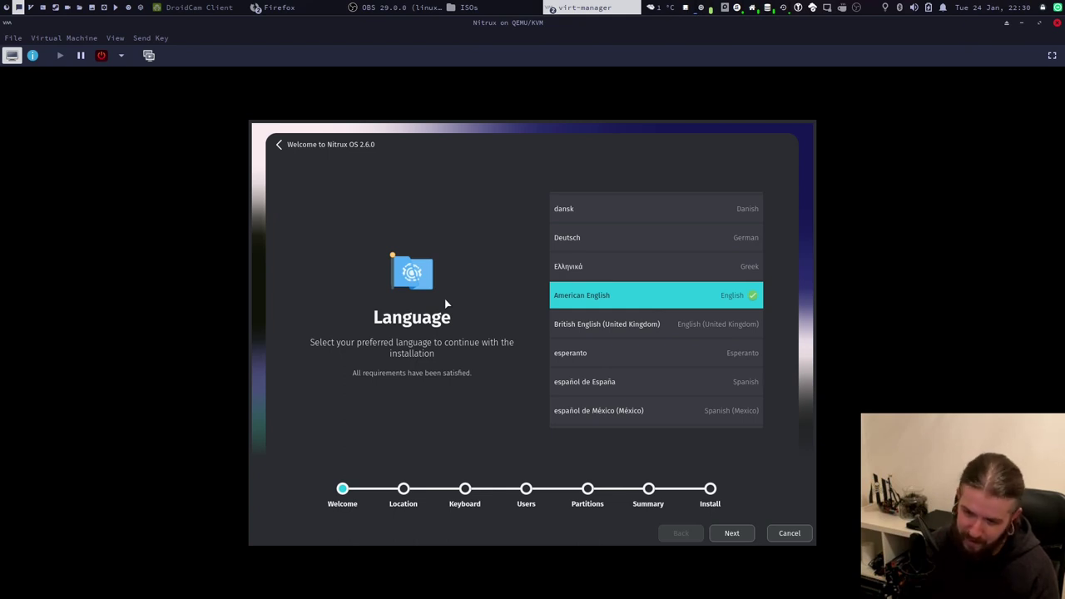
left_click(724, 537)
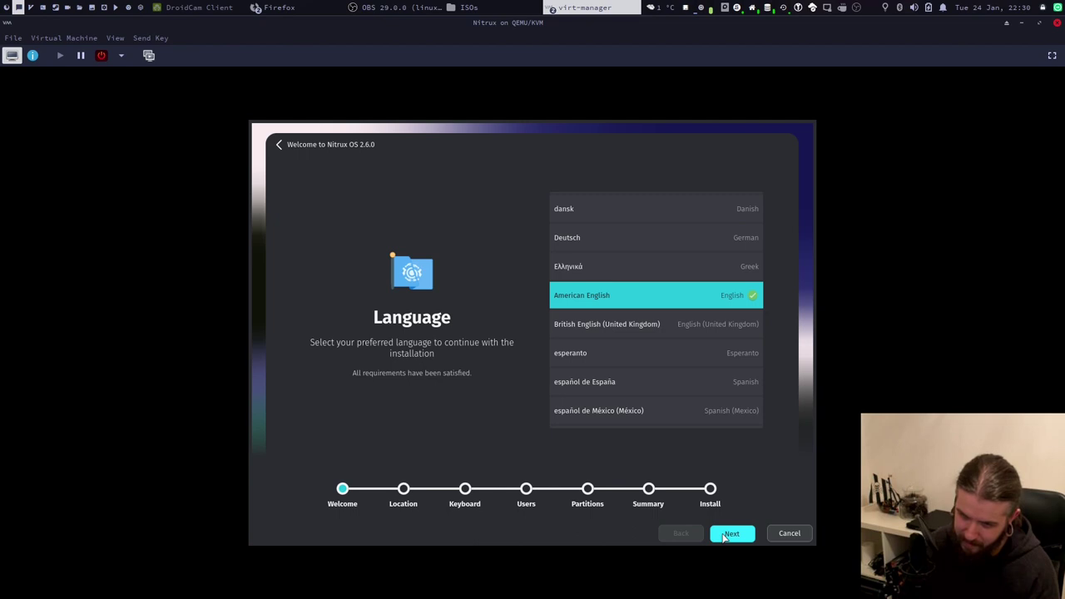
Move on from Language and pick Europe as the region.
left_click(724, 537)
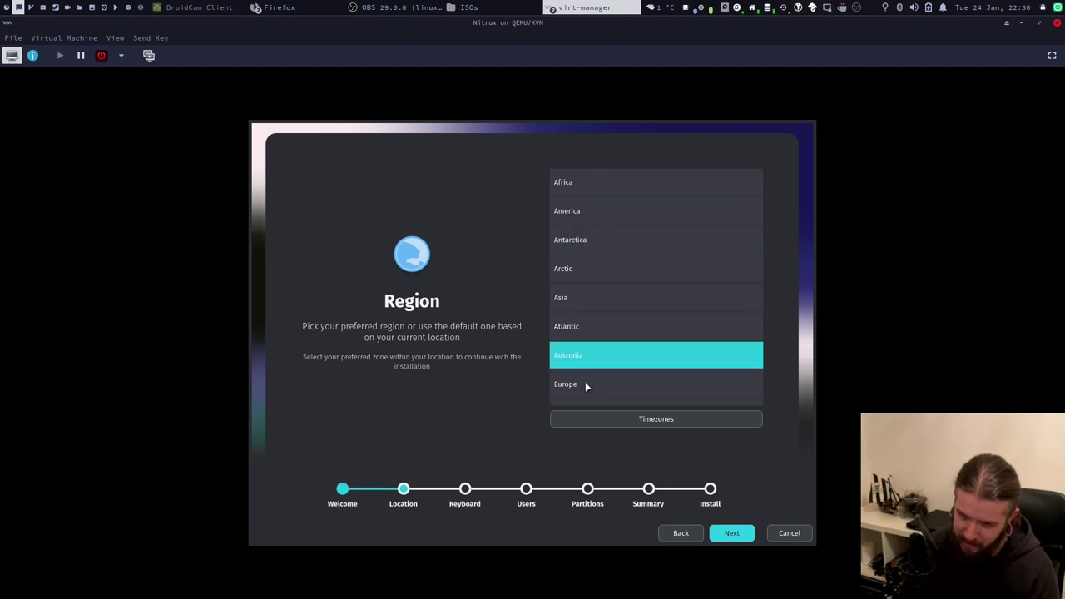
scroll(574, 384, "down", 1)
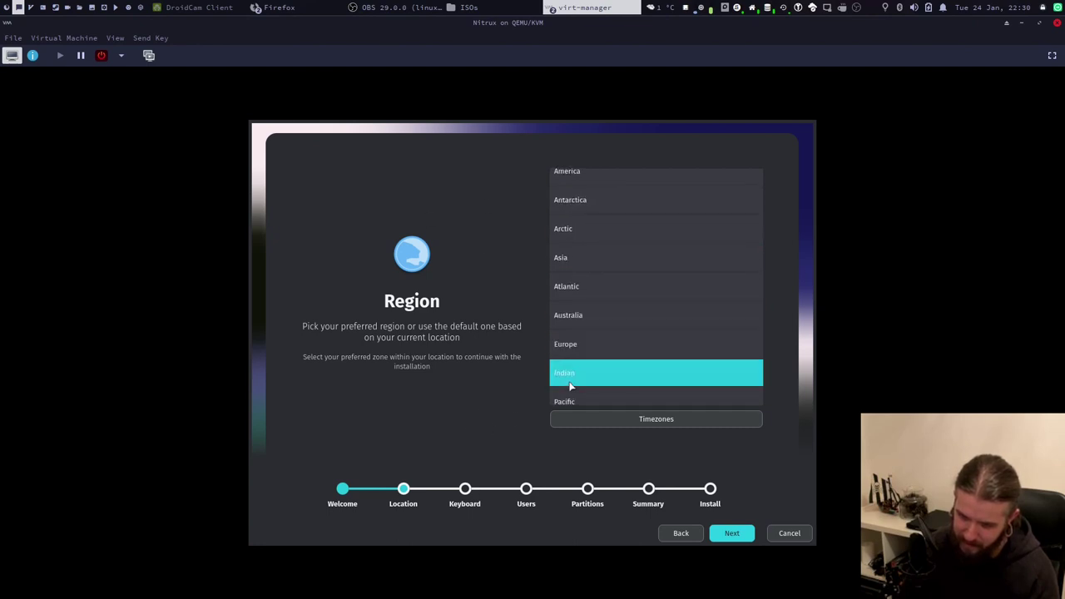
left_click(594, 345)
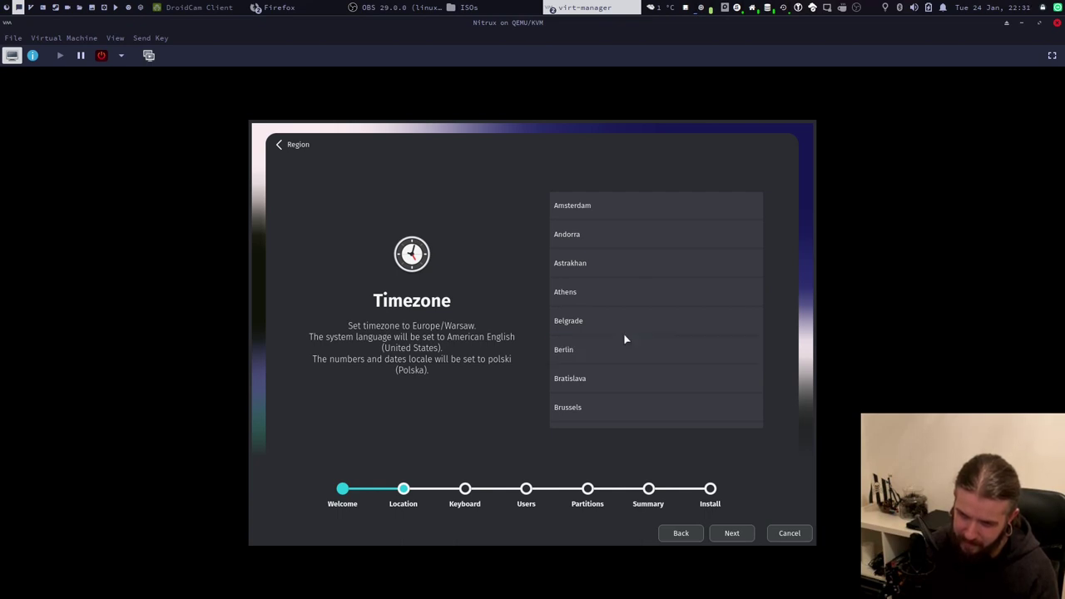
Review the timezone list and keep Europe/Warsaw as the timezone.
scroll(625, 338, "down", 8)
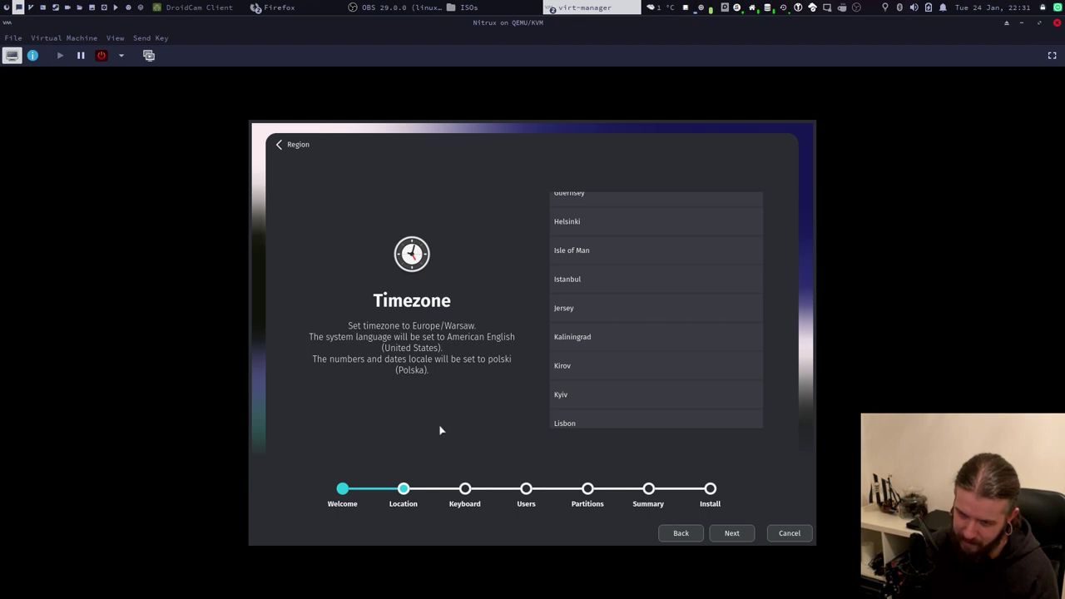
scroll(592, 375, "down", 4)
scroll(593, 376, "down", 5)
scroll(593, 376, "down", 10)
scroll(593, 379, "down", 6)
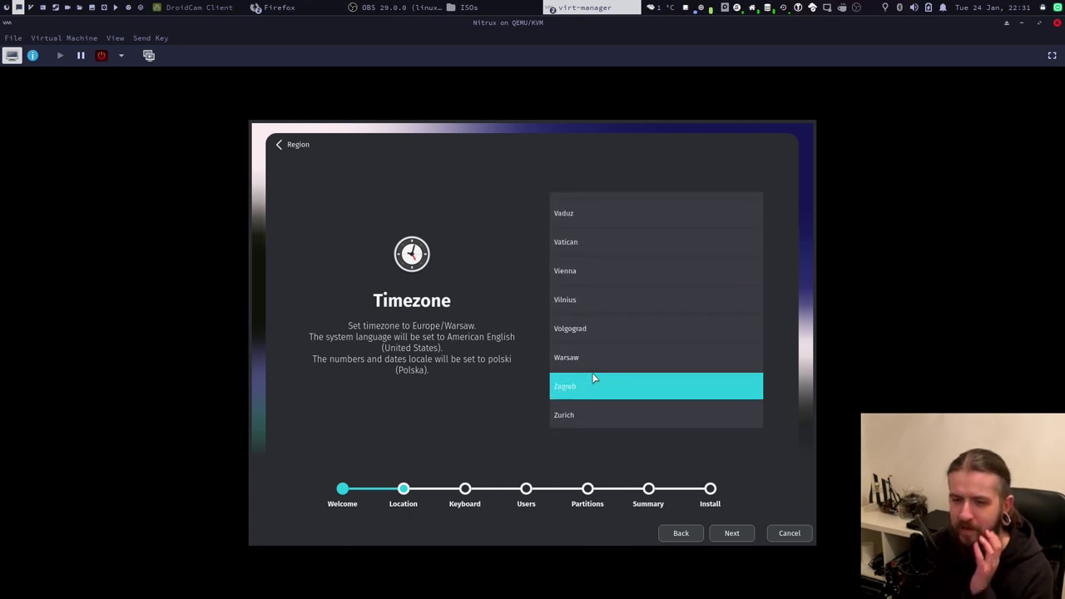
left_click(680, 533)
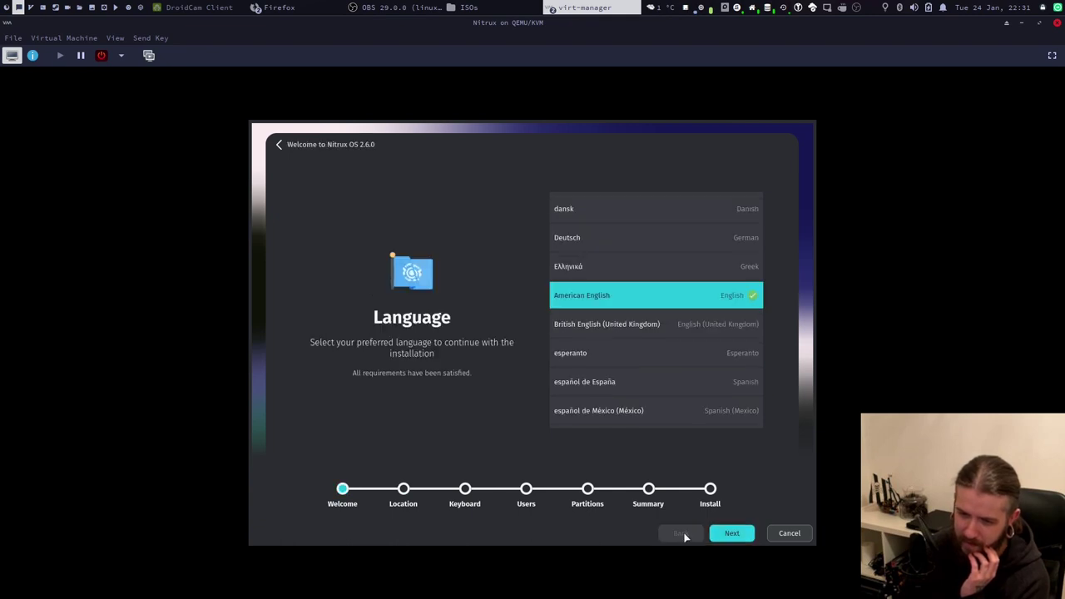
left_click(730, 533)
scroll(721, 306, "up", 15)
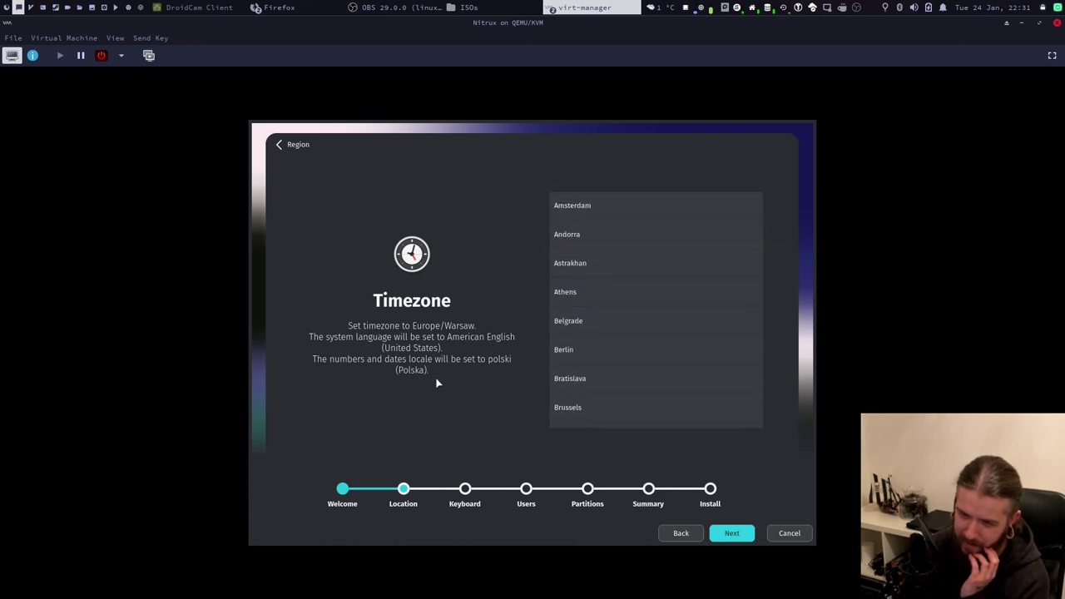
scroll(603, 332, "down", 15)
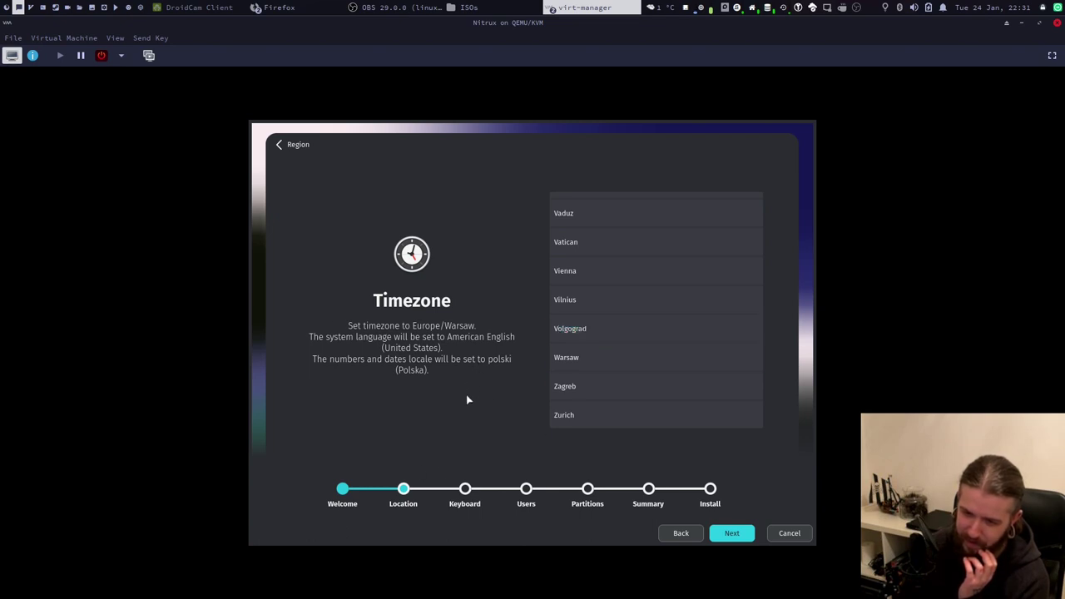
left_click(731, 534)
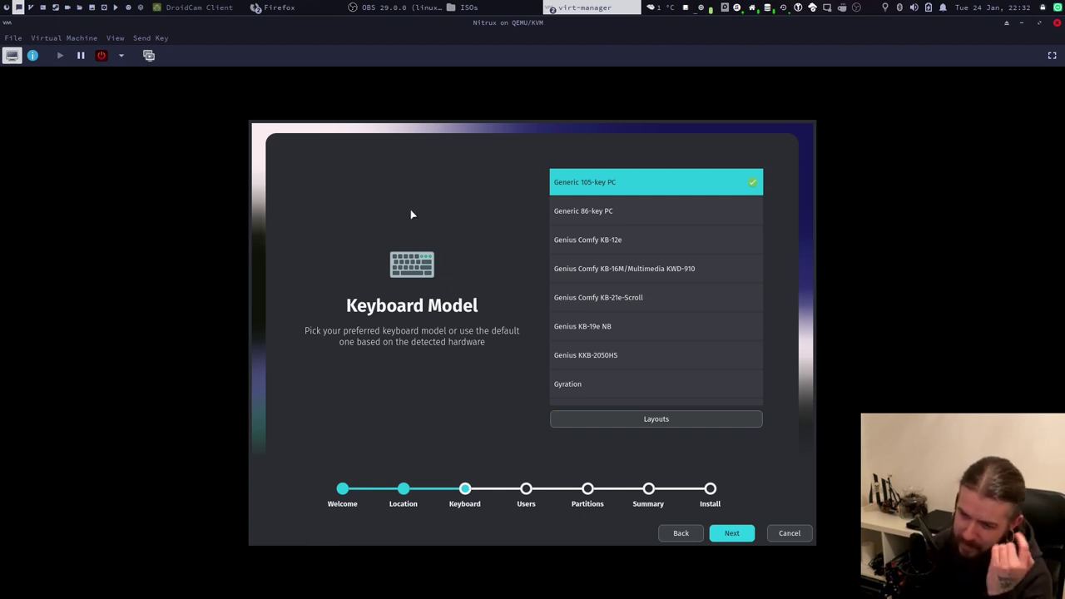
Accept Generic 105-key PC as the keyboard model and continue.
left_click(733, 535)
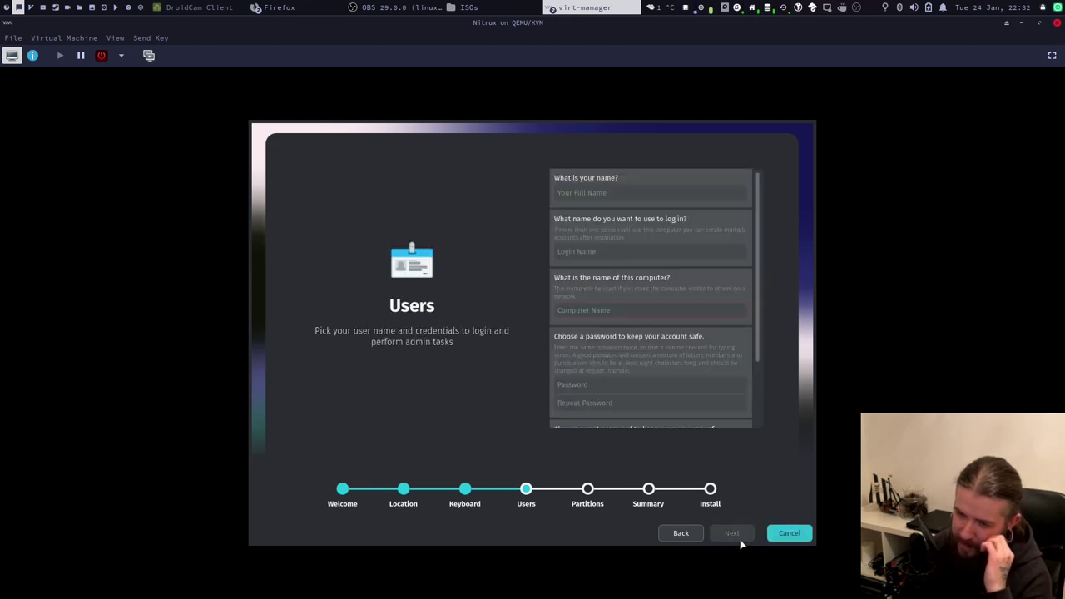
Enter the user's full name in the Users form.
left_click(587, 193)
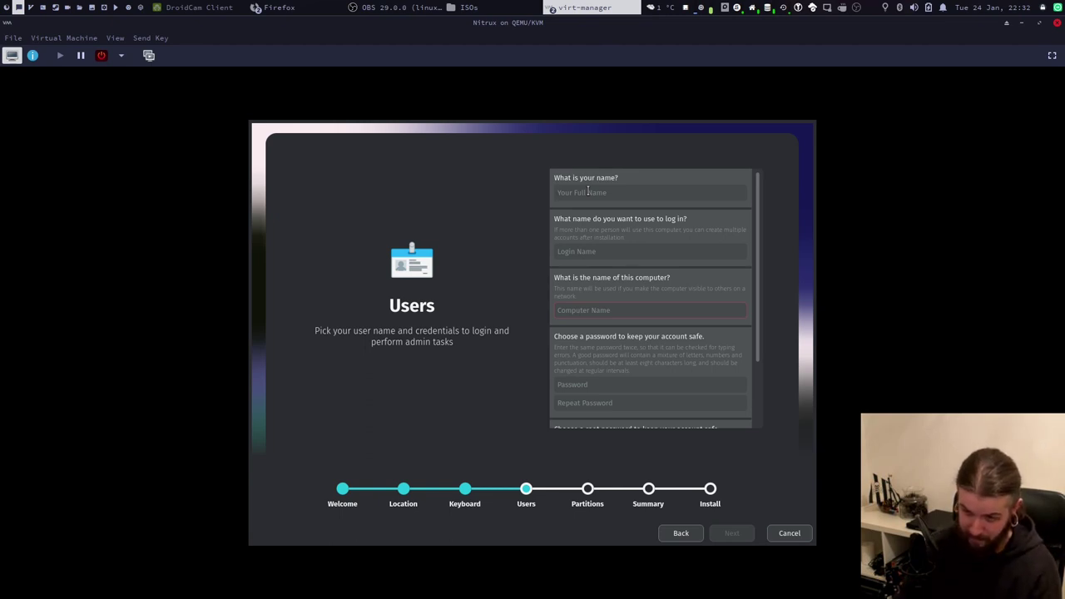
type("Lanius")
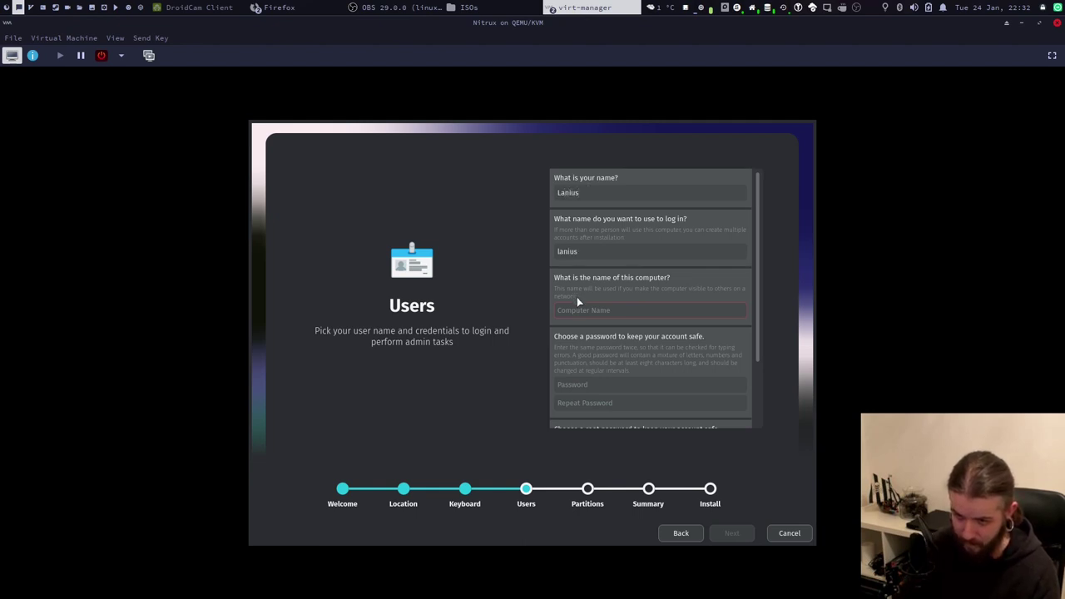
type("nitrux")
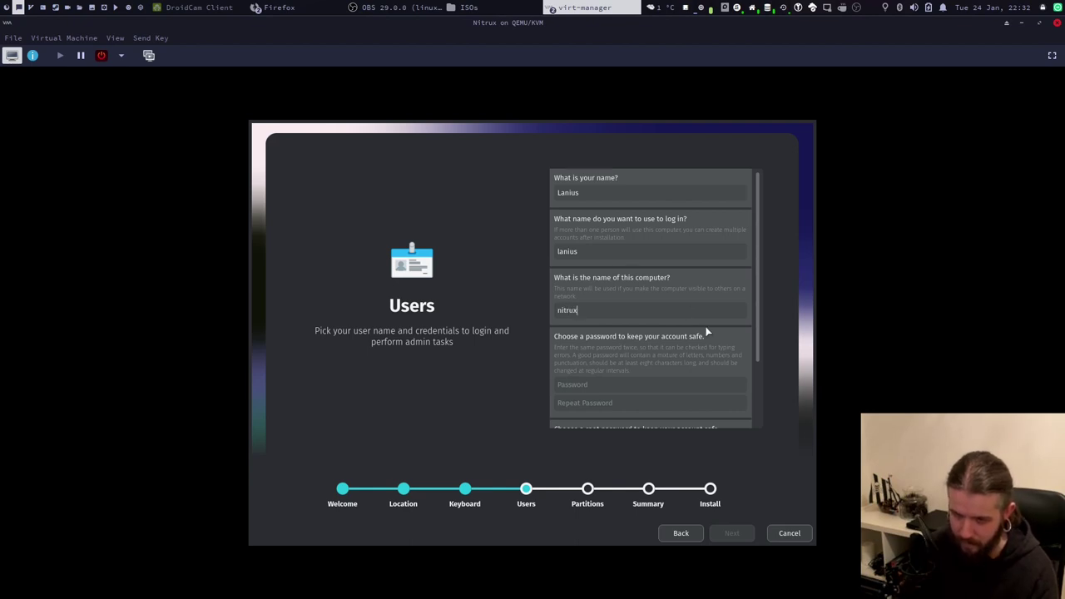
scroll(706, 330, "down", 1)
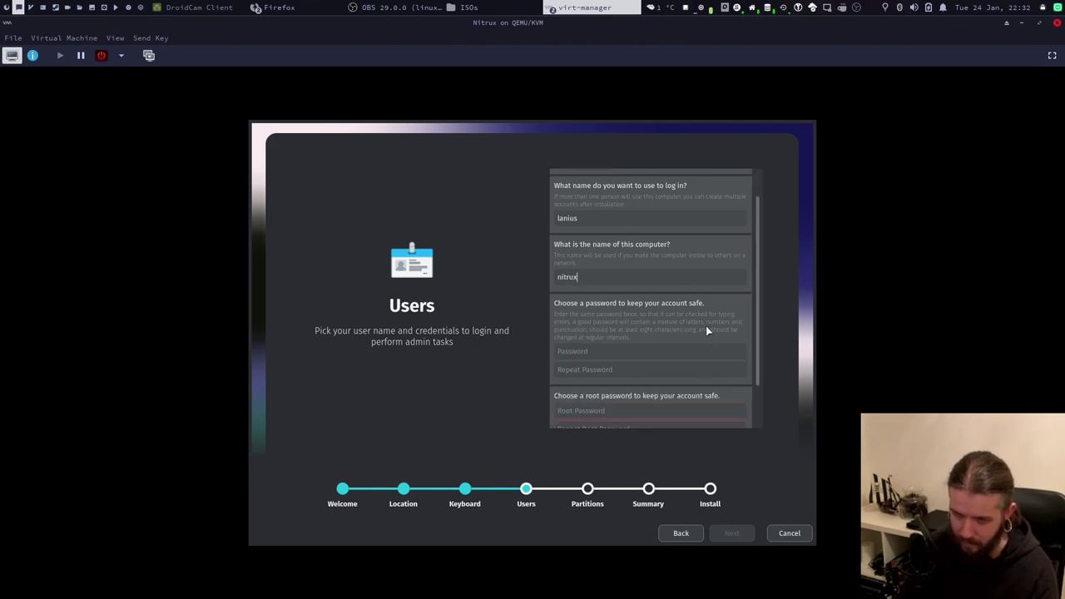
scroll(652, 343, "down", 1)
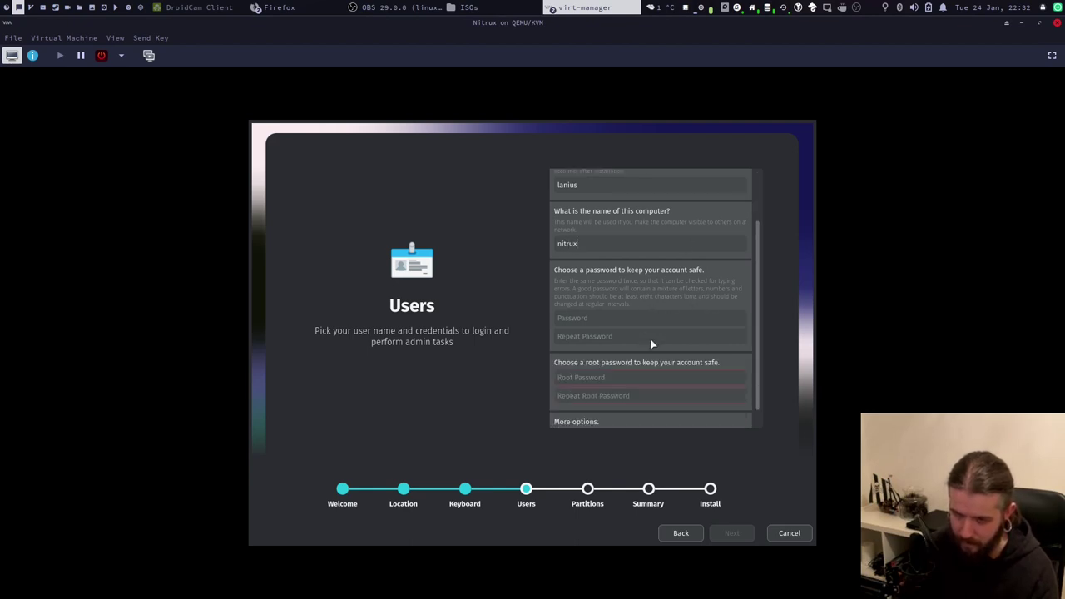
Set the account and root passwords, correcting the mistyped root password repeat.
left_click(597, 320)
type("123")
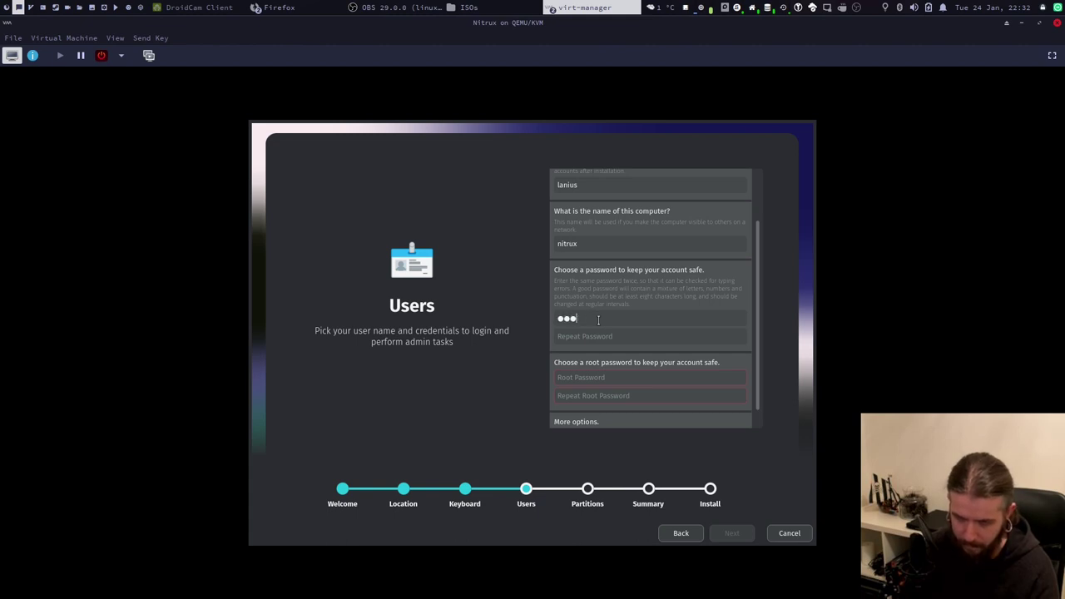
left_click(592, 337)
type("123")
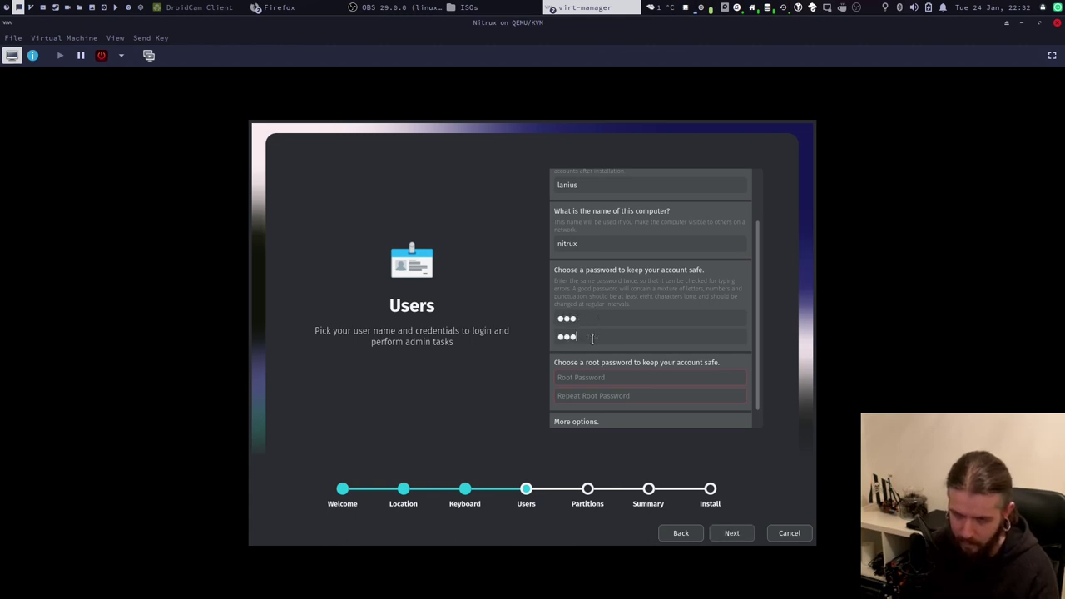
type("123")
left_click(585, 395)
type("12")
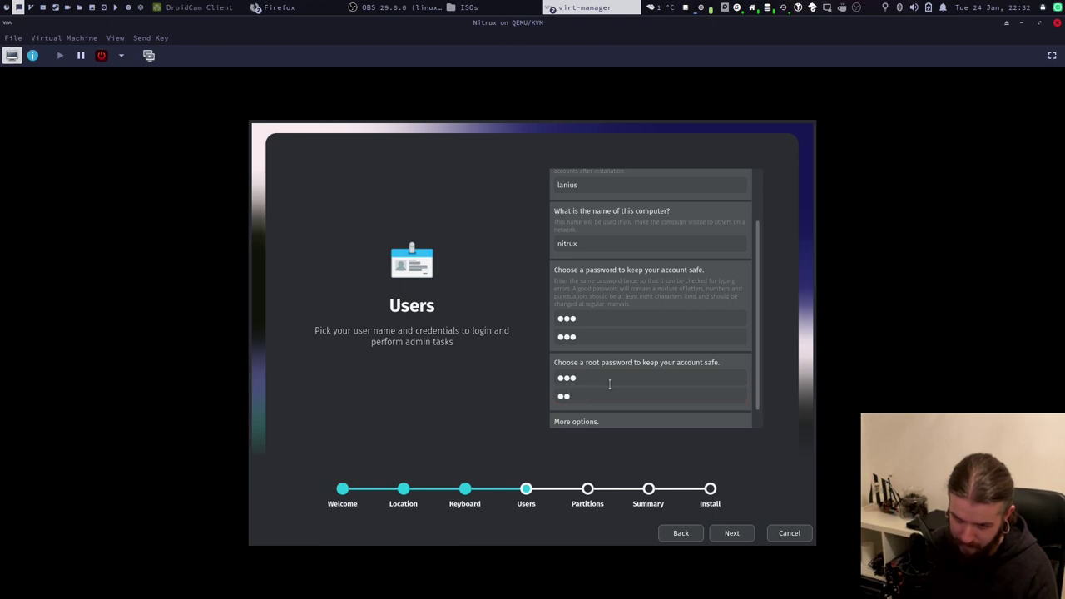
double_click(601, 395)
type("123")
scroll(612, 376, "down", 1)
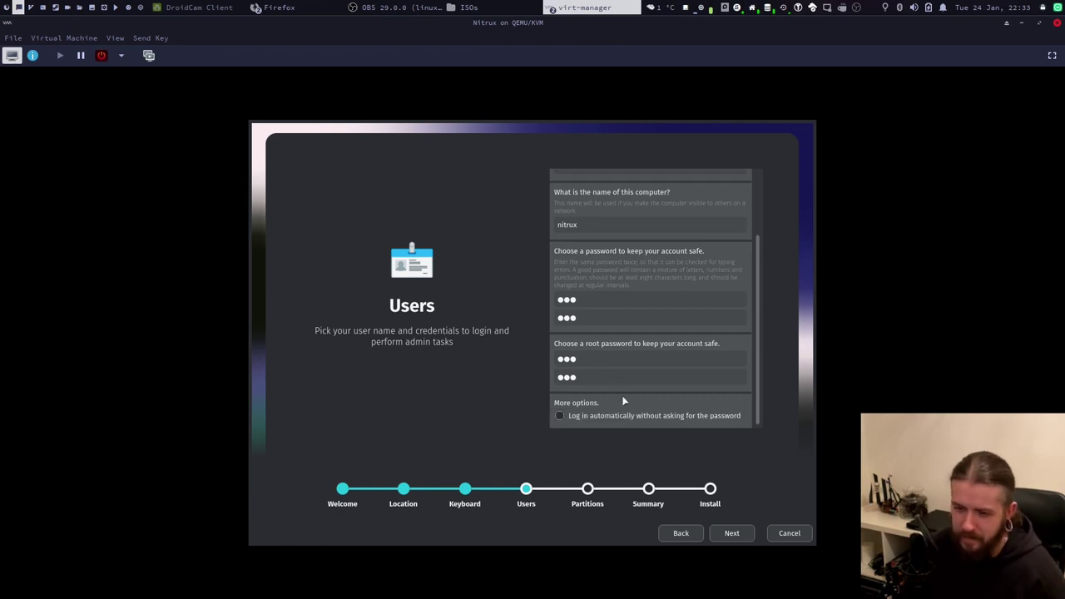
left_click(728, 532)
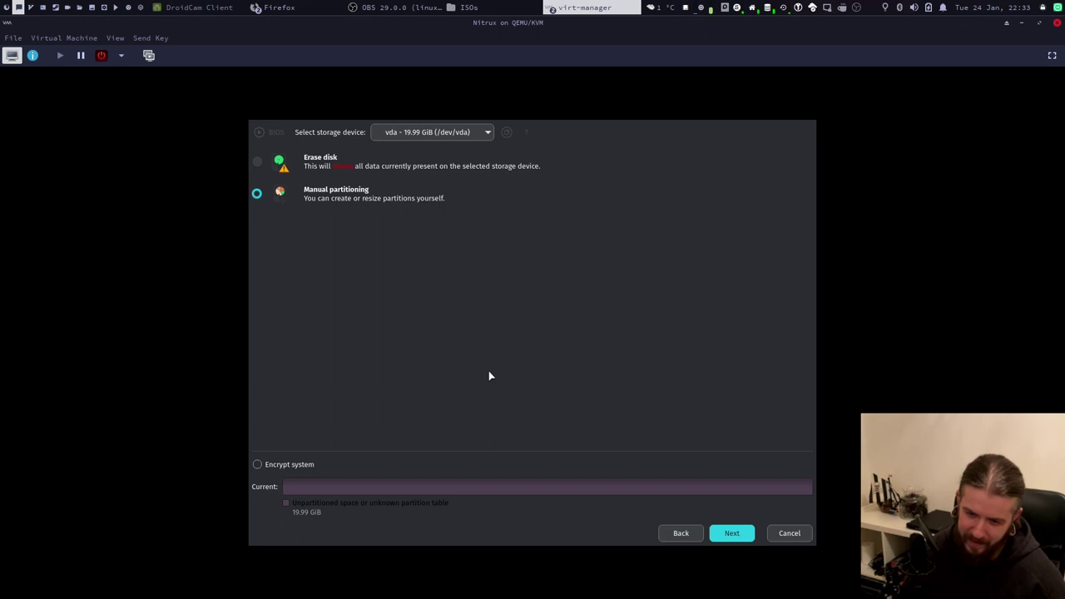
left_click(731, 533)
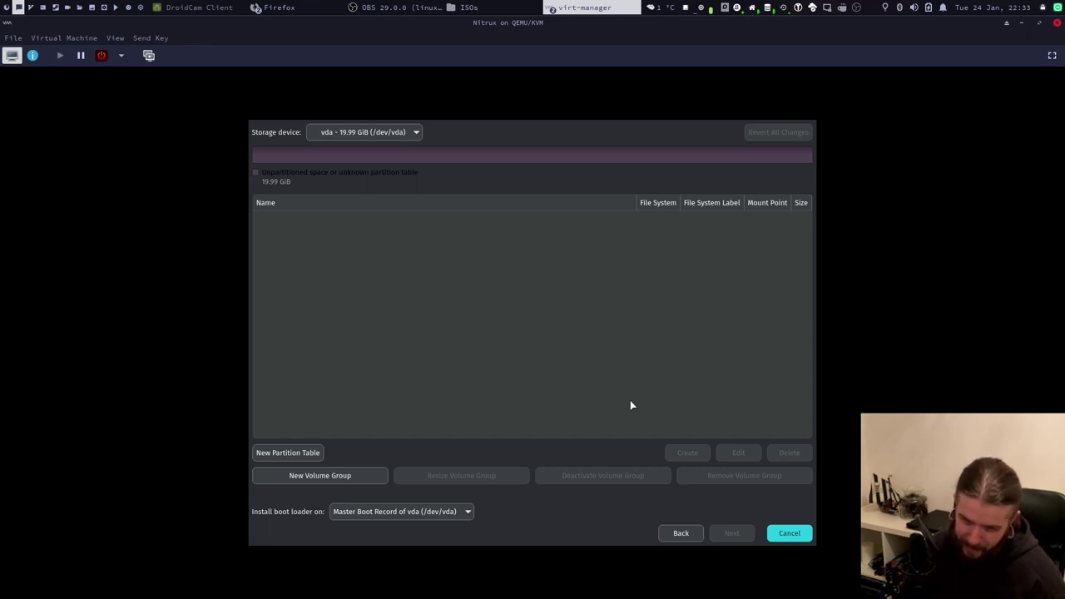
left_click(682, 535)
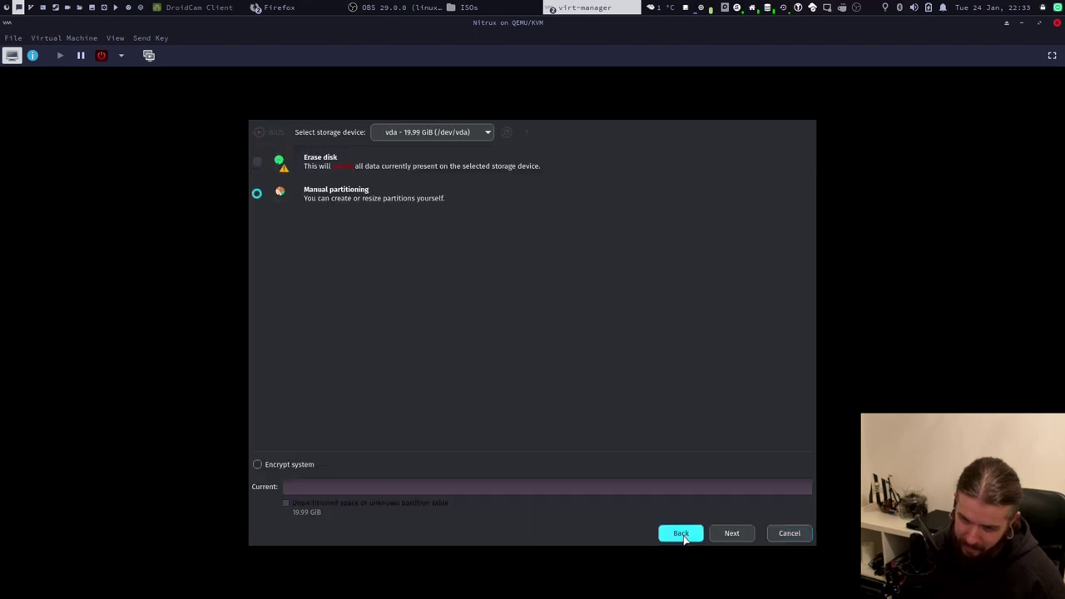
Choose Erase disk with xfs as the partition filesystem and continue to the Summary.
left_click(258, 163)
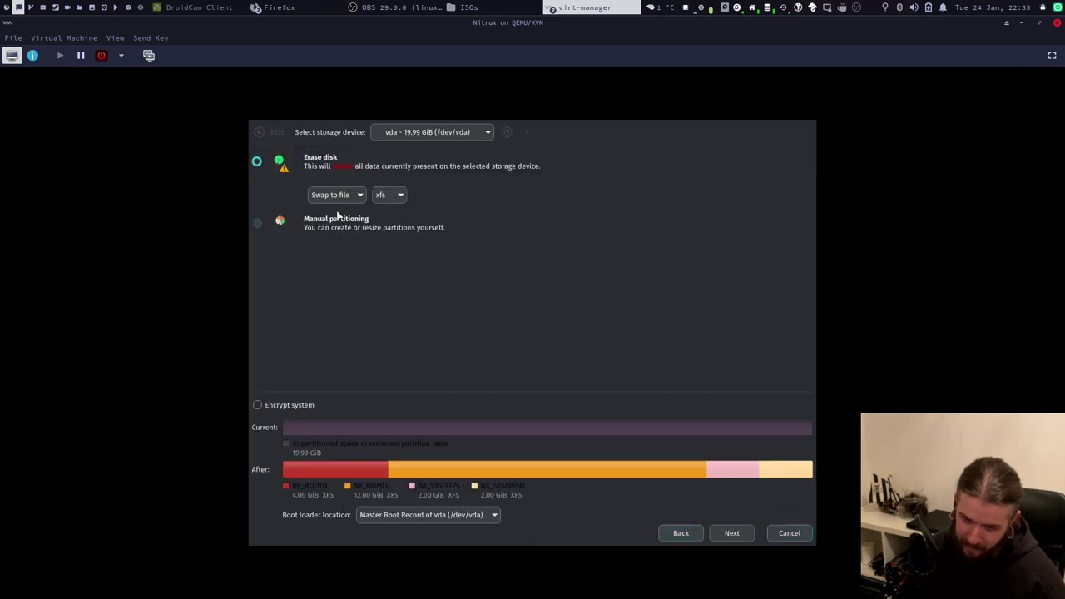
left_click(397, 199)
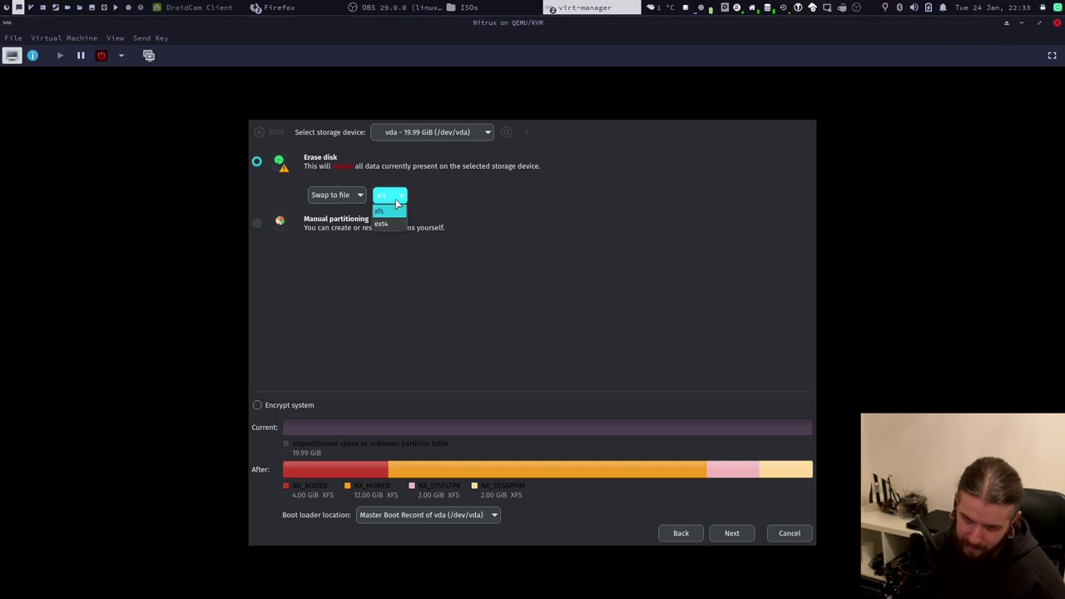
left_click(399, 208)
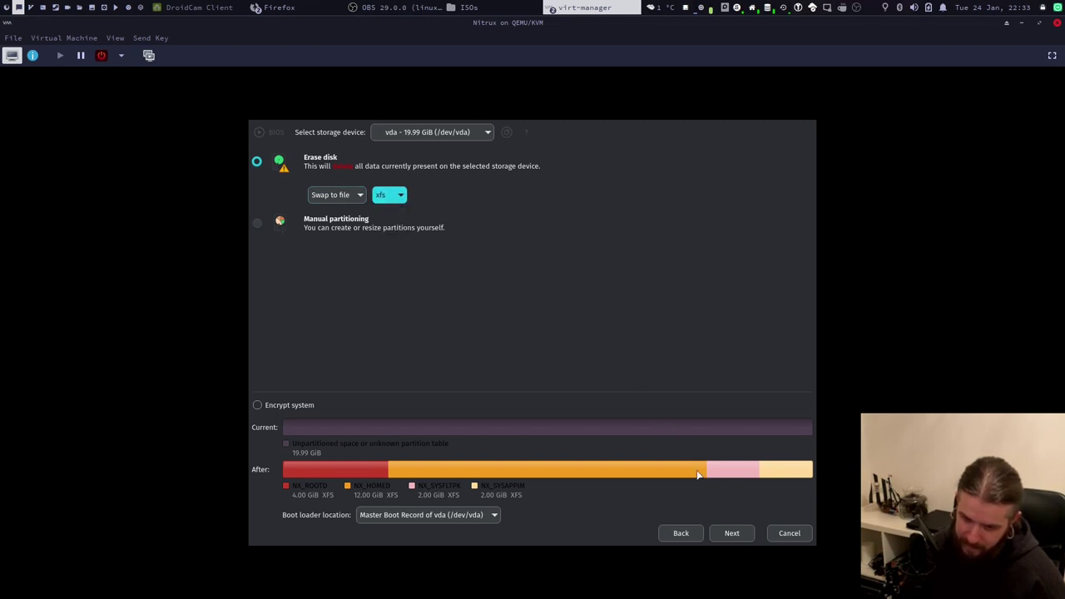
left_click(382, 199)
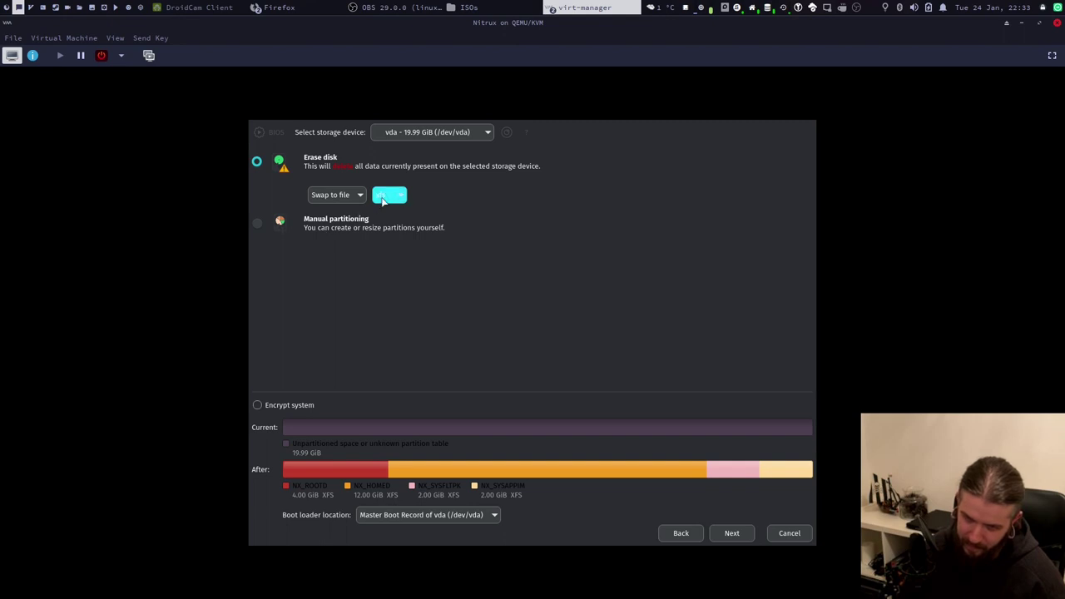
left_click(389, 207)
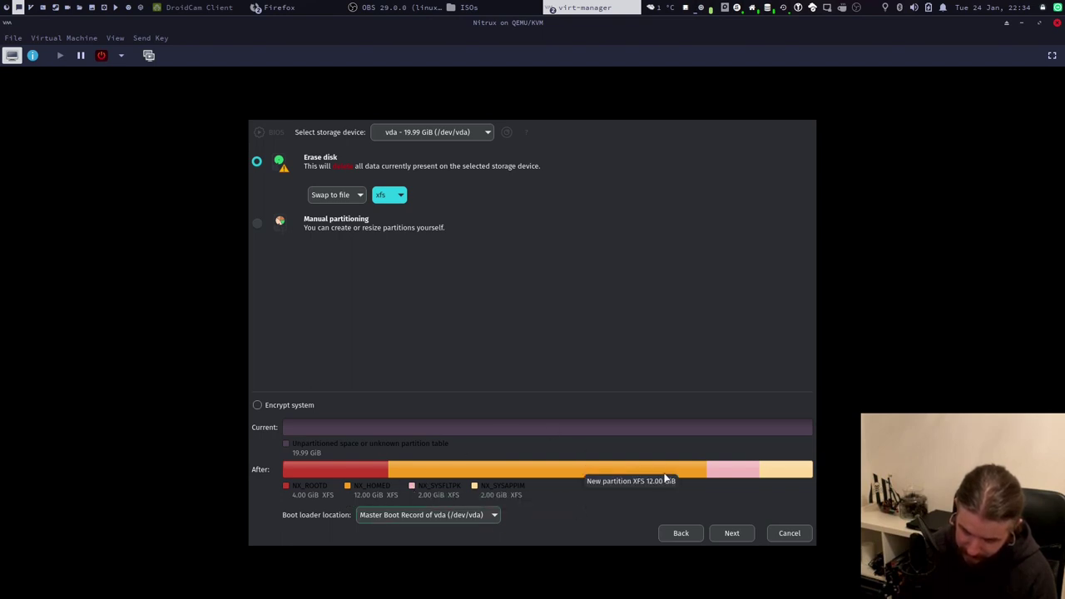
left_click(731, 533)
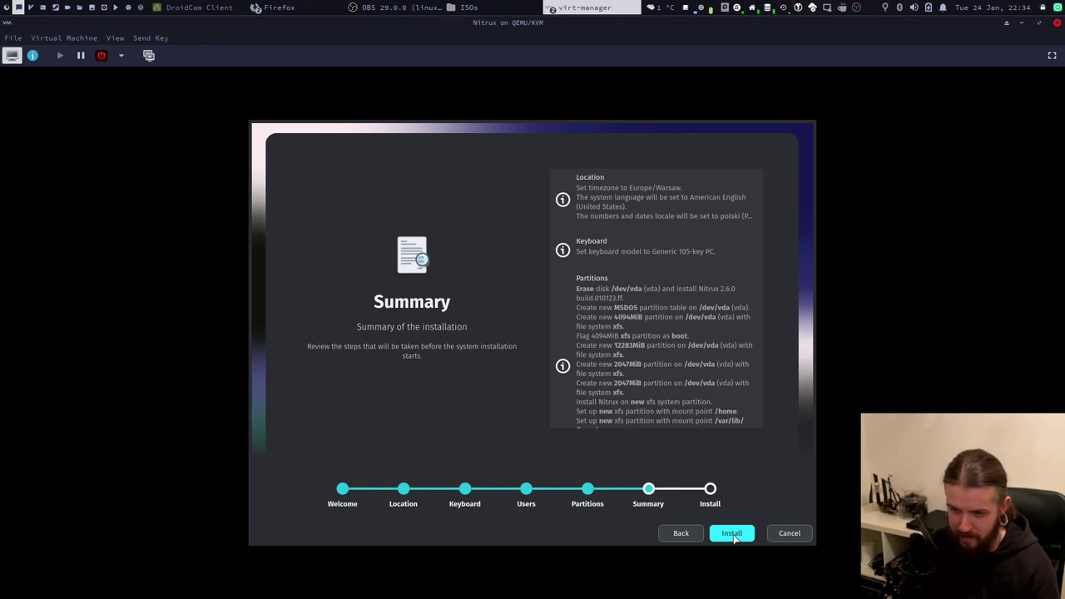
Start the installation and confirm Install now despite the irreversible-changes warning.
left_click(731, 533)
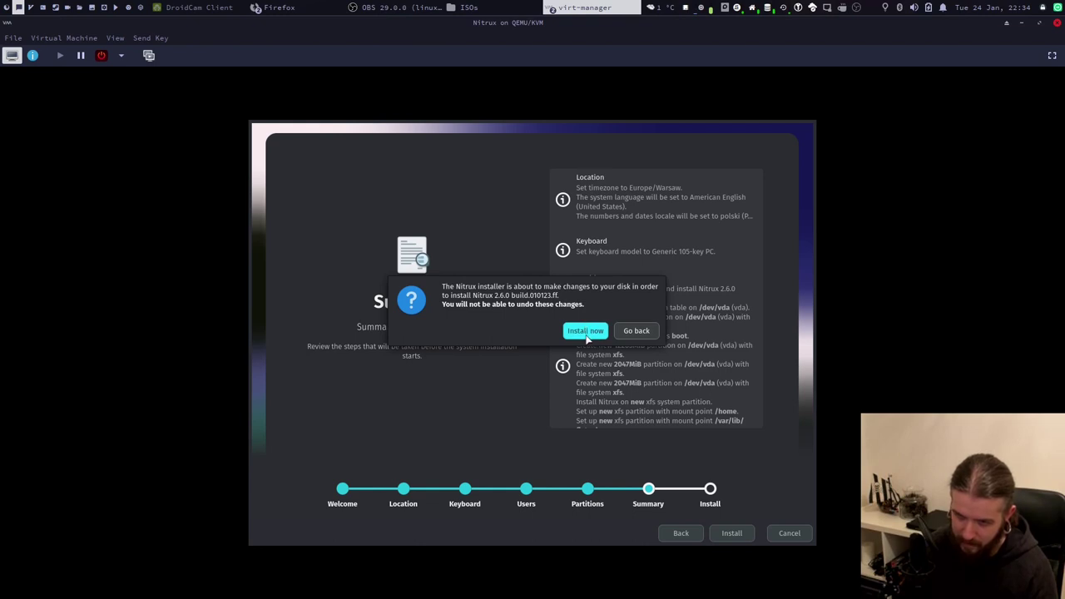
left_click(588, 335)
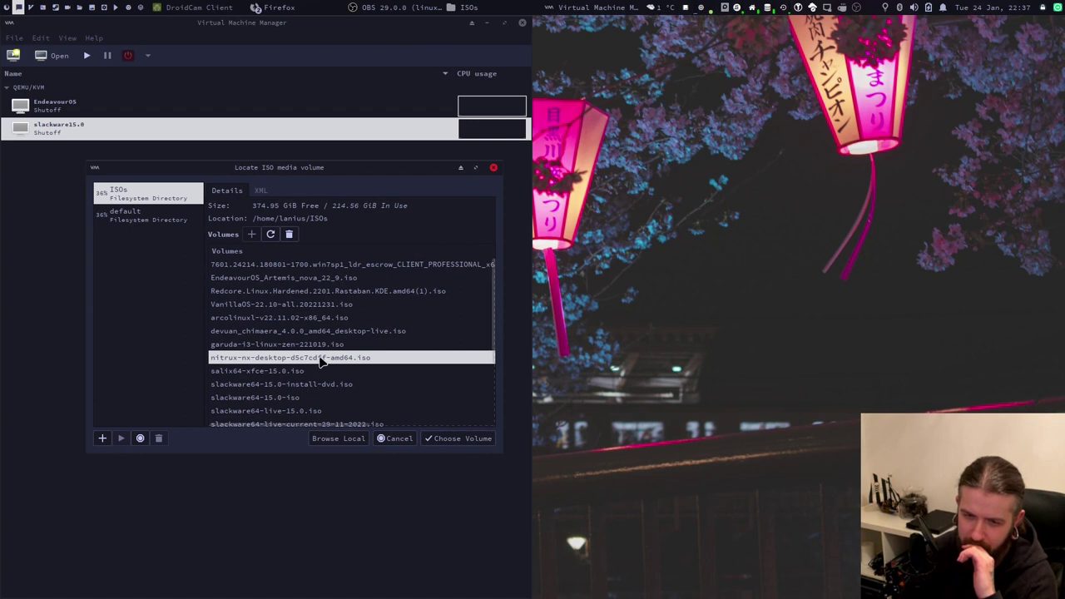
Use the nitrux ISO as install media with Debian testing as the OS.
left_click(441, 437)
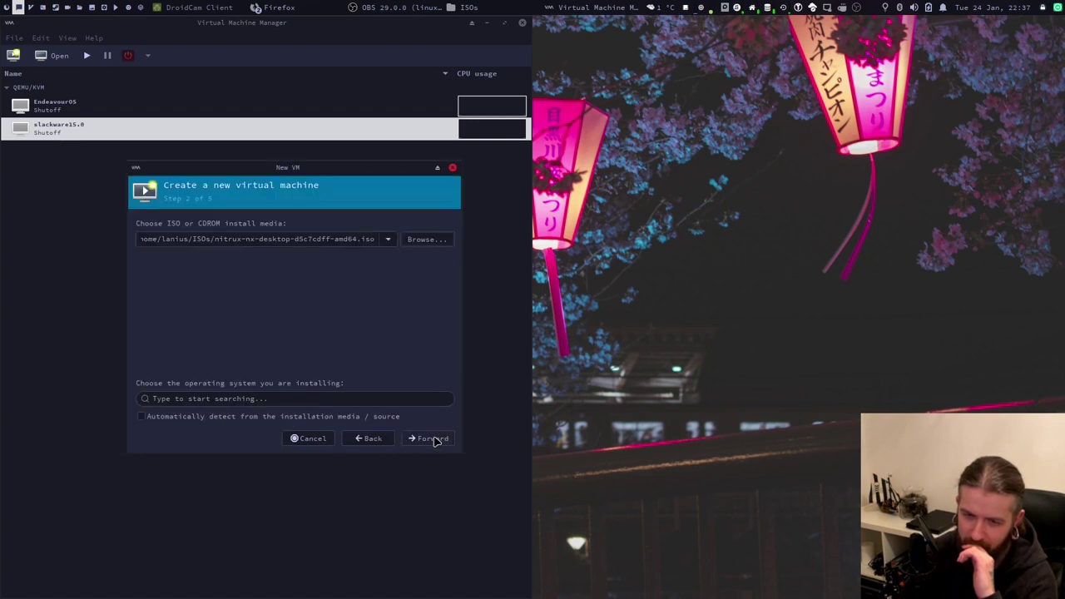
left_click(177, 398)
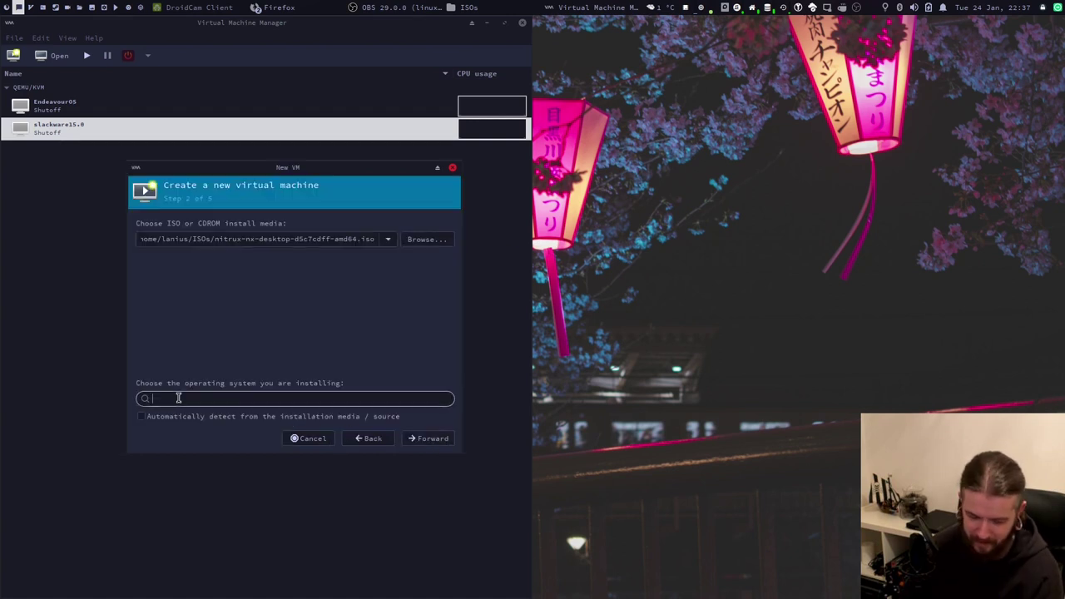
type("debian")
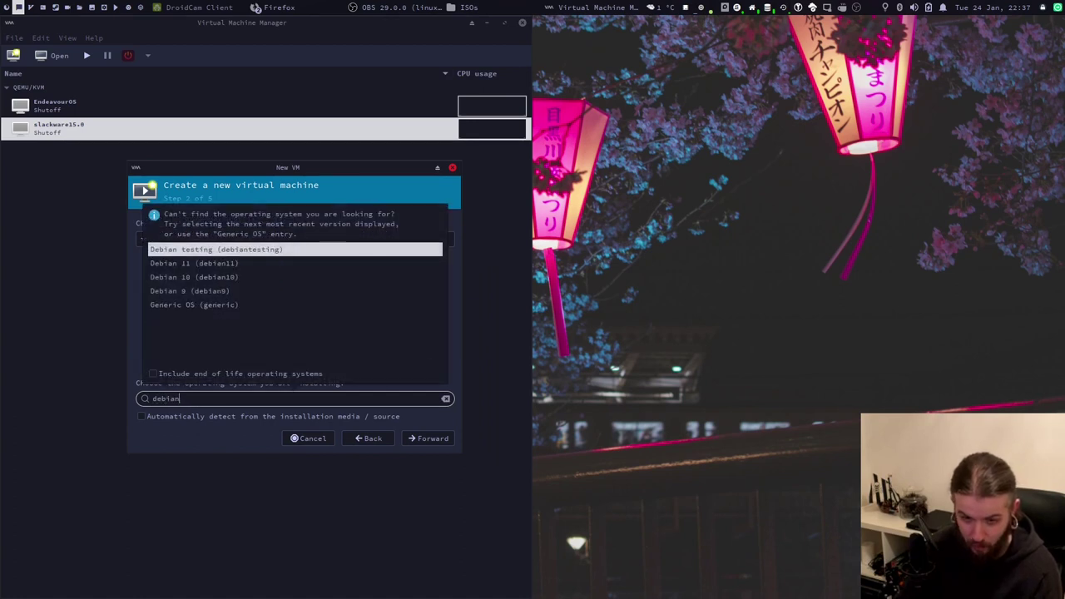
left_click(239, 254)
left_click(420, 439)
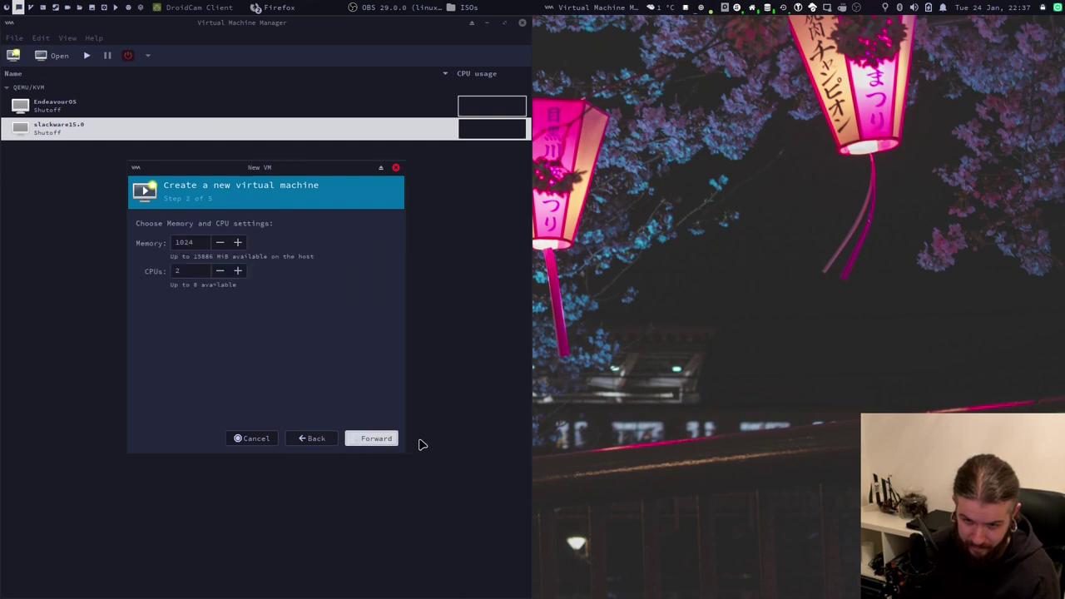
Give the VM 4096 MiB of memory and 4 CPUs.
left_click(177, 242)
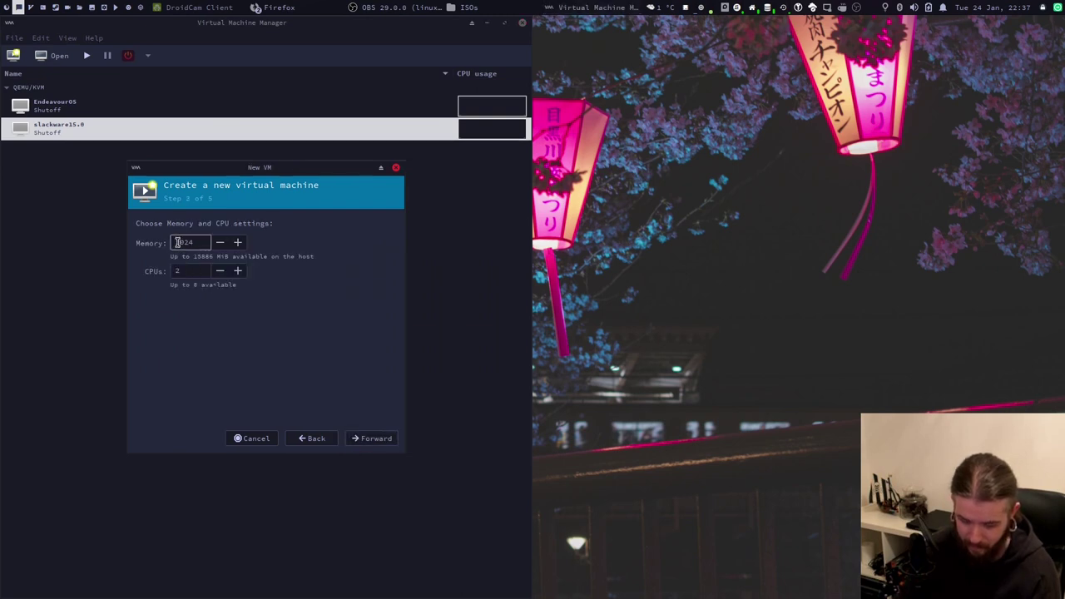
key("BackSpace")
type("4")
key("BackSpace")
key("BackSpace")
type("96")
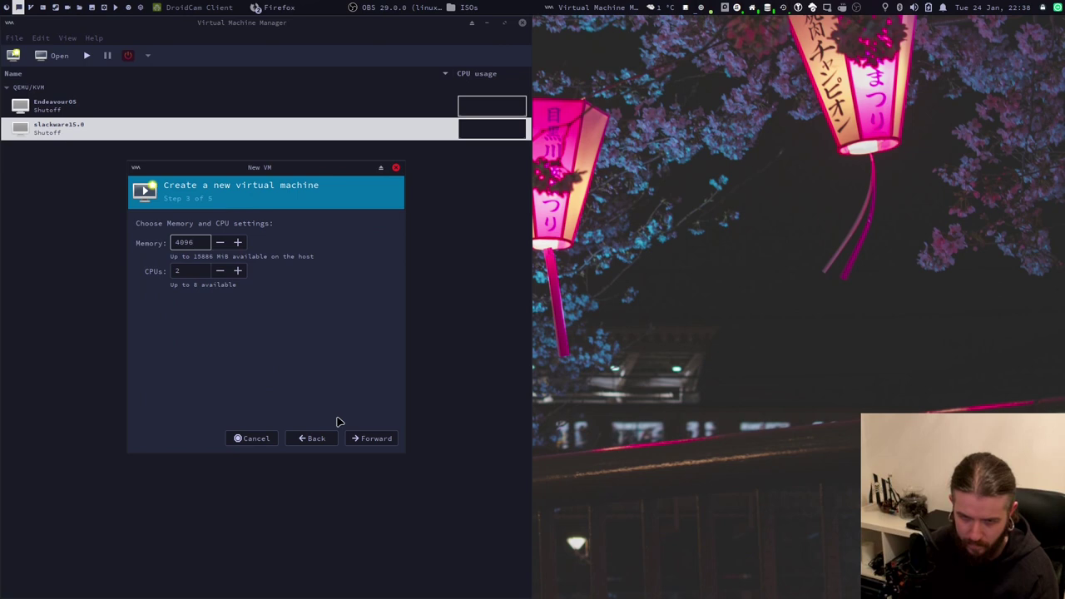
left_click(237, 271)
left_click(237, 271)
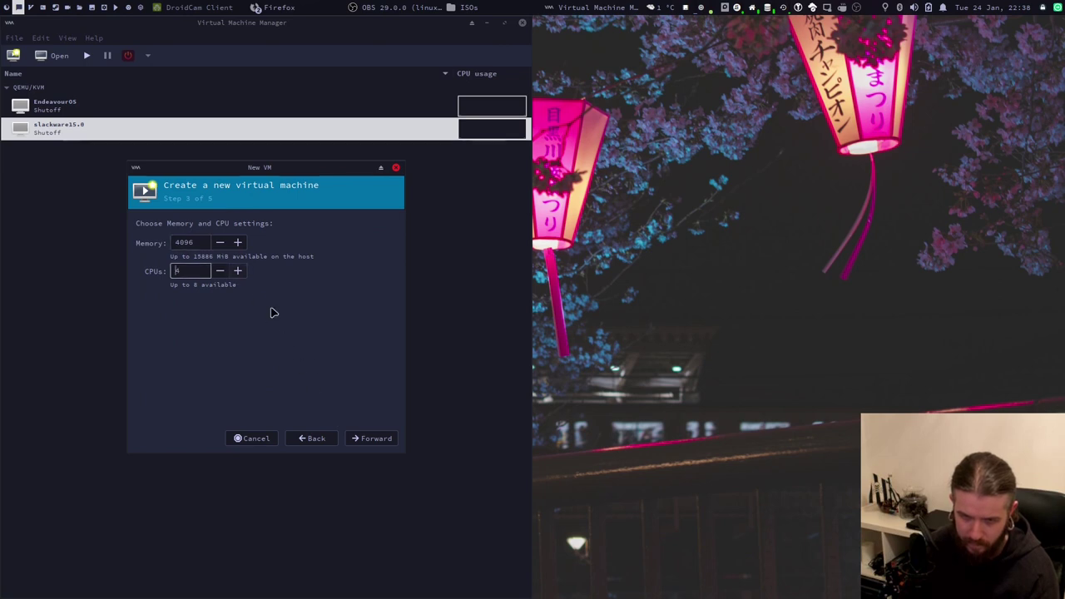
left_click(371, 443)
Set a 50 GiB disk, name the VM Nitrux, and finish creating it.
left_click(156, 257)
key("BackSpace")
type("50.0")
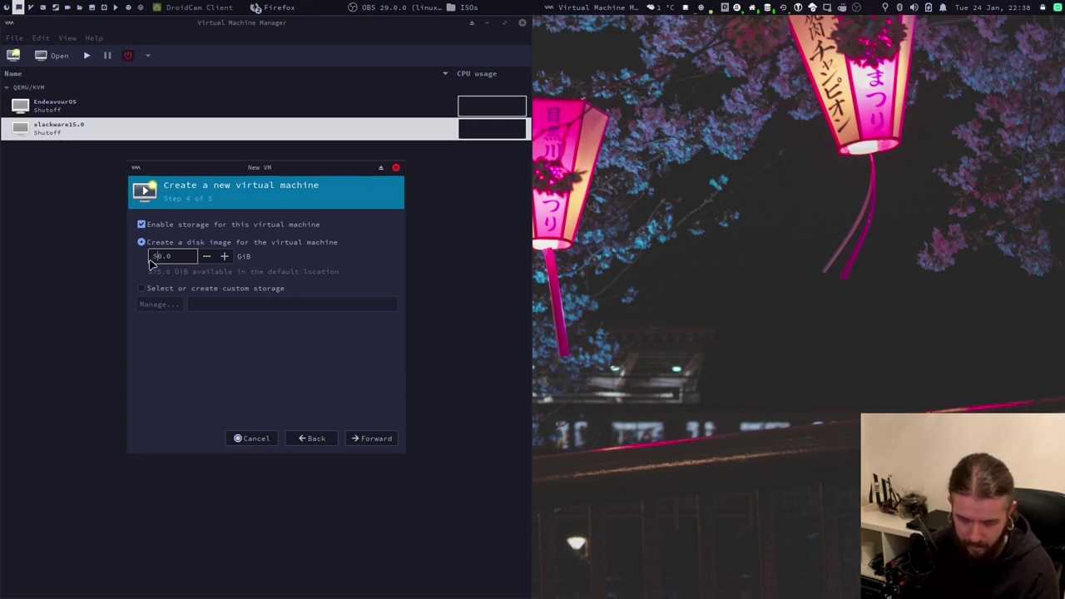
left_click(371, 438)
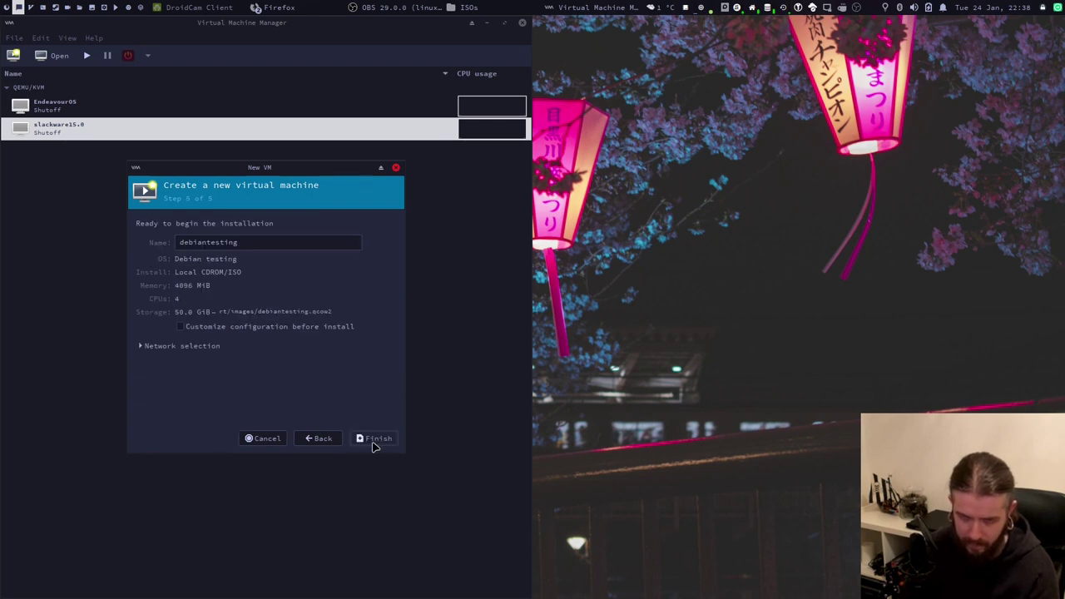
double_click(273, 242)
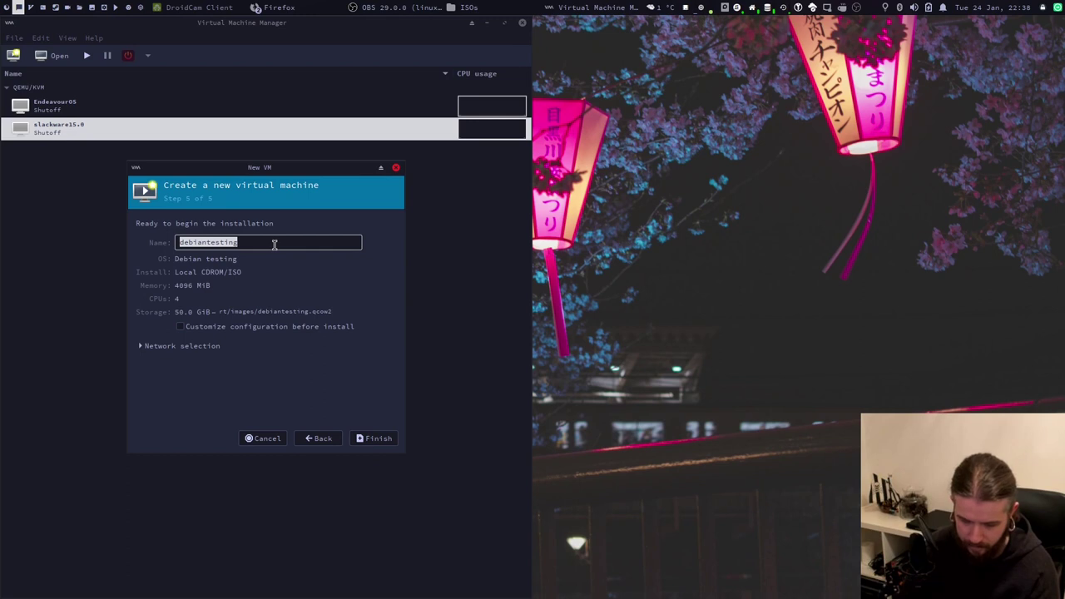
type("Nitrux")
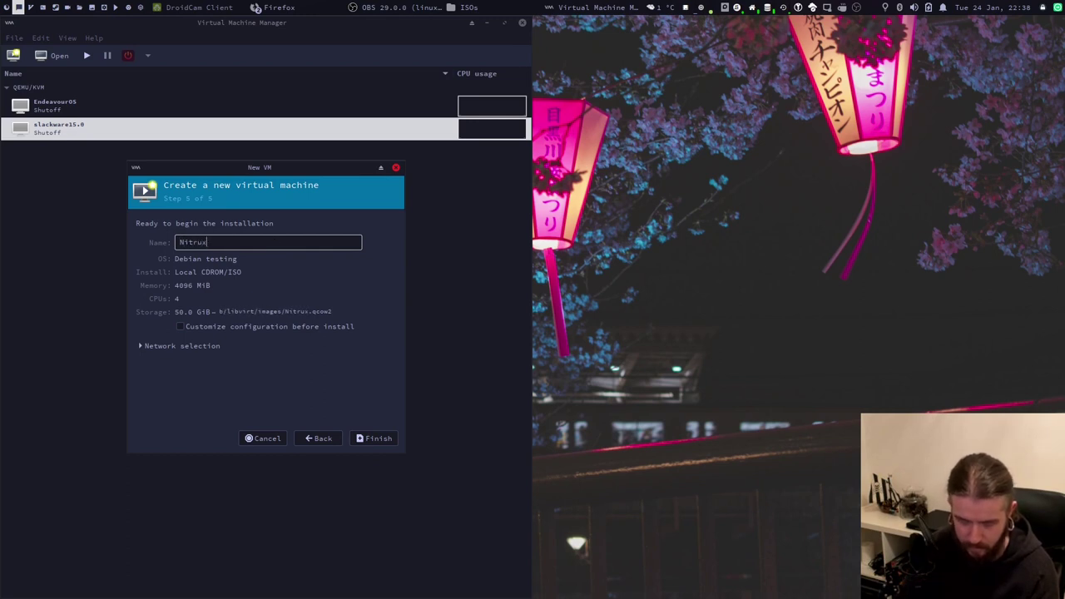
left_click(360, 439)
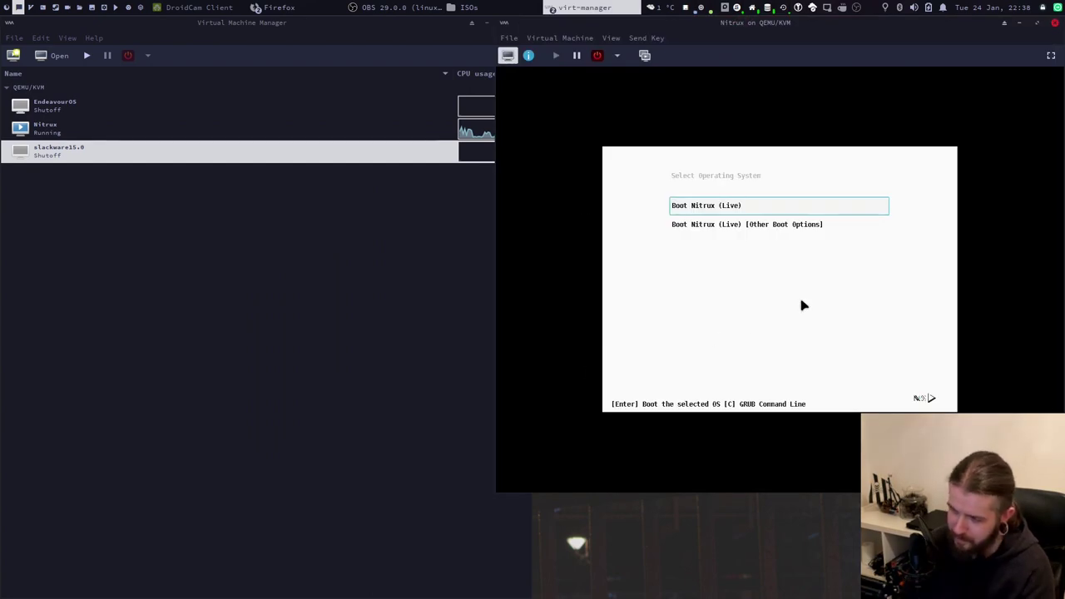
Boot the Nitrux (Live) entry and show the maximized VM console fullscreen.
key("Return")
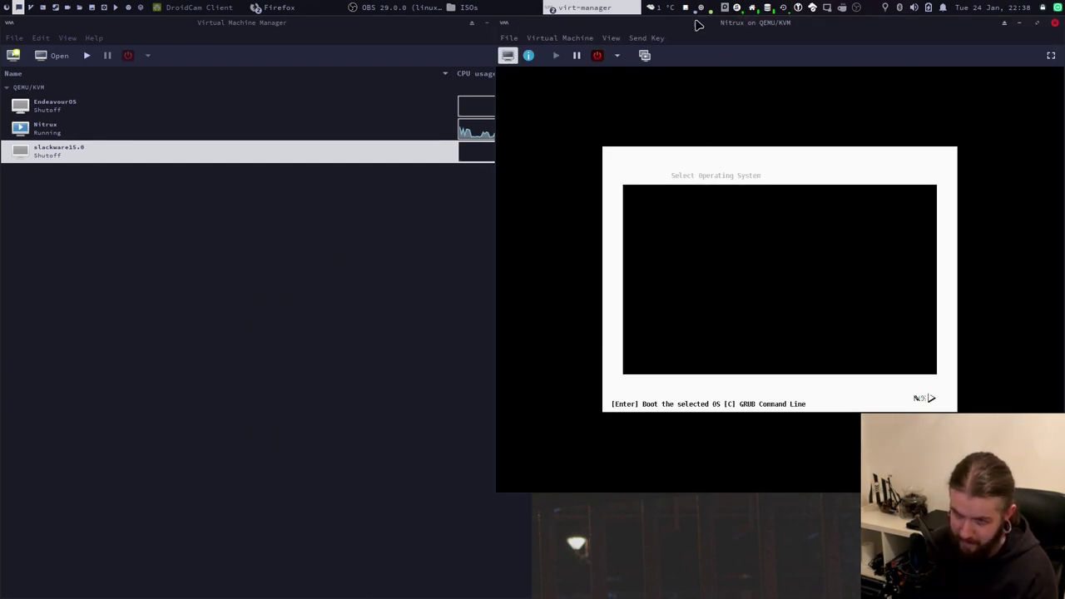
double_click(714, 25)
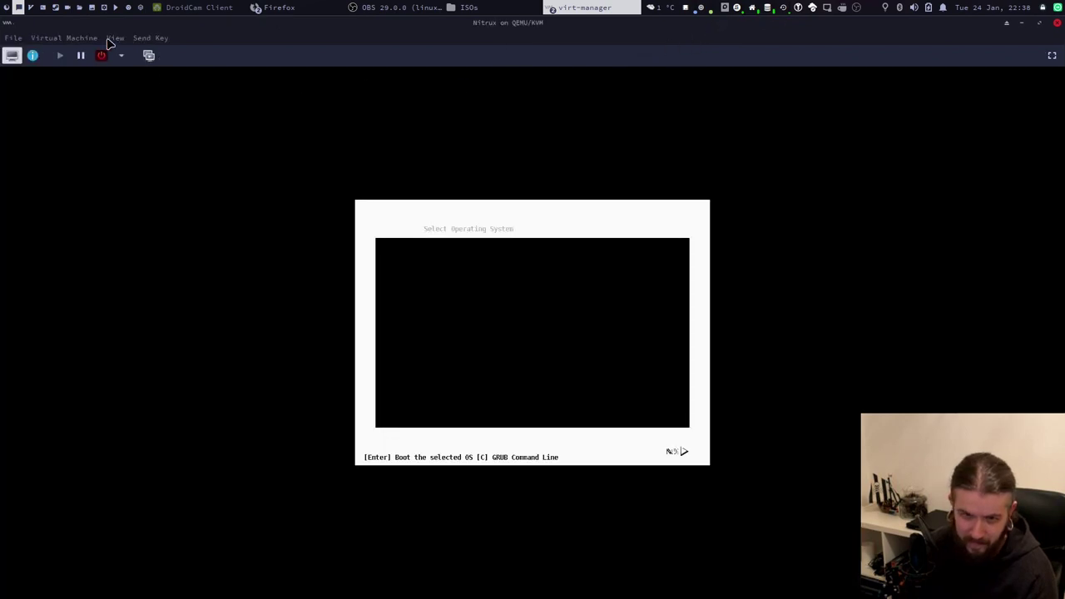
left_click(115, 38)
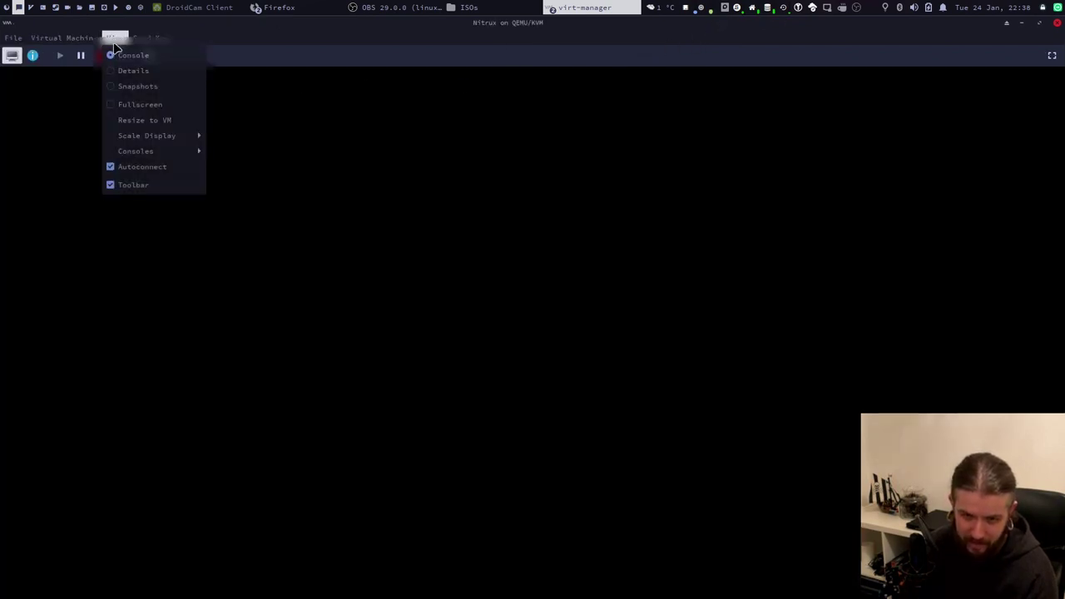
left_click(129, 105)
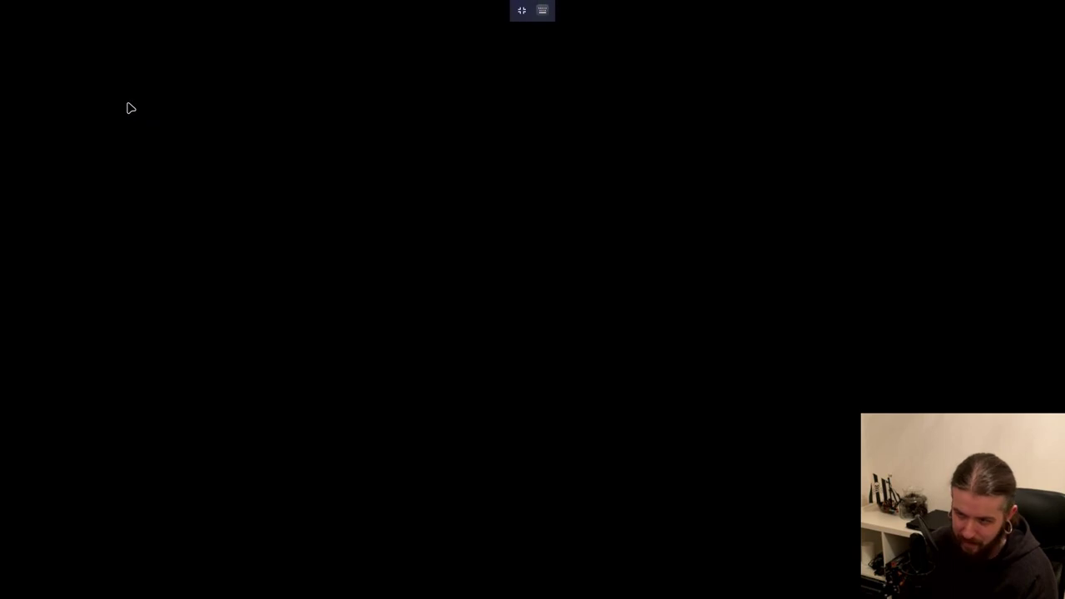